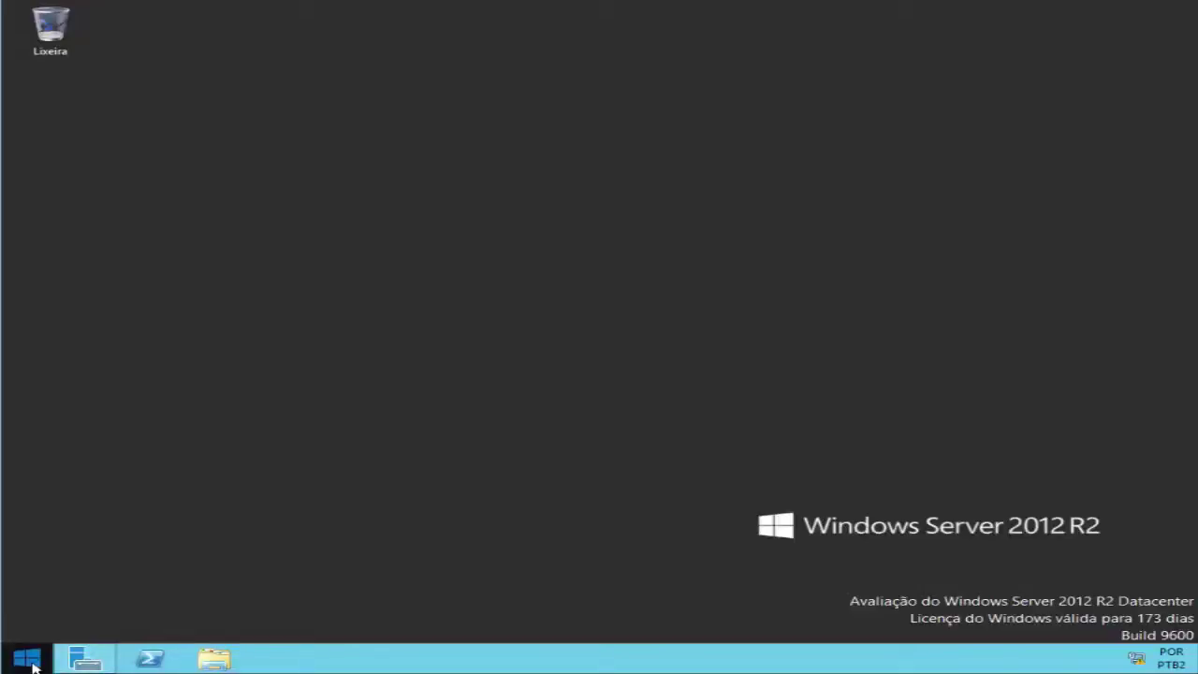
Step: Open Disk Management (Gerenciamento de Disco) and maximize its window
{"action": "right_click", "coordinate": [33, 663]}
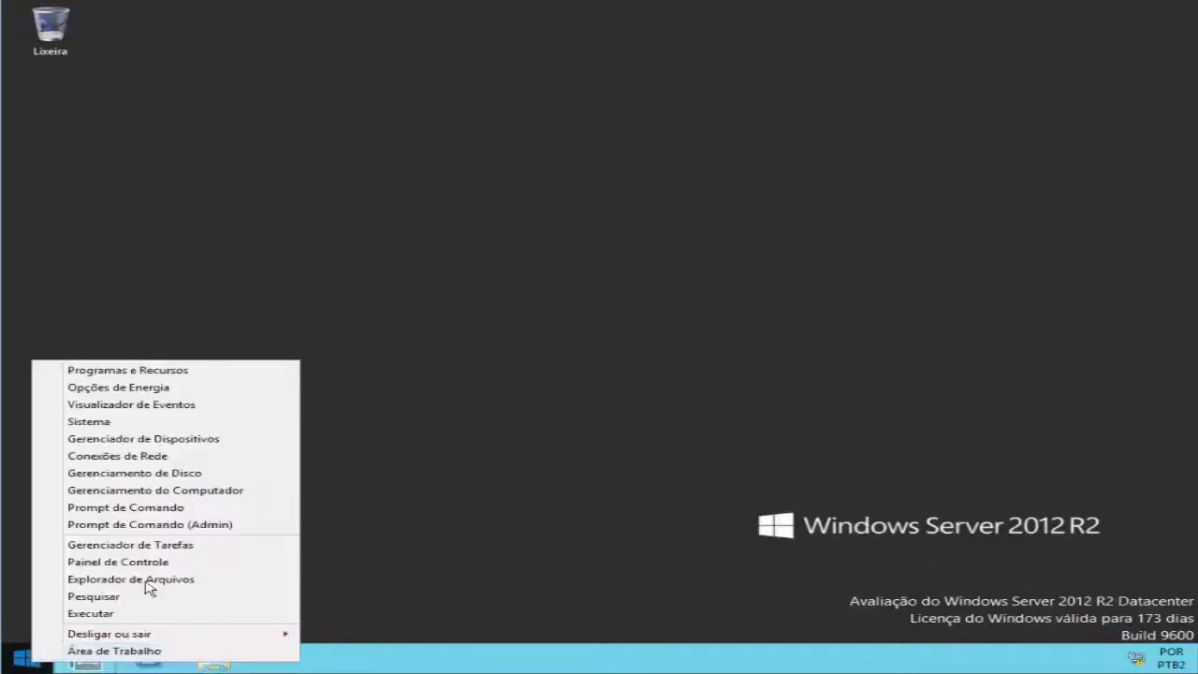
{"action": "left_click", "coordinate": [153, 479]}
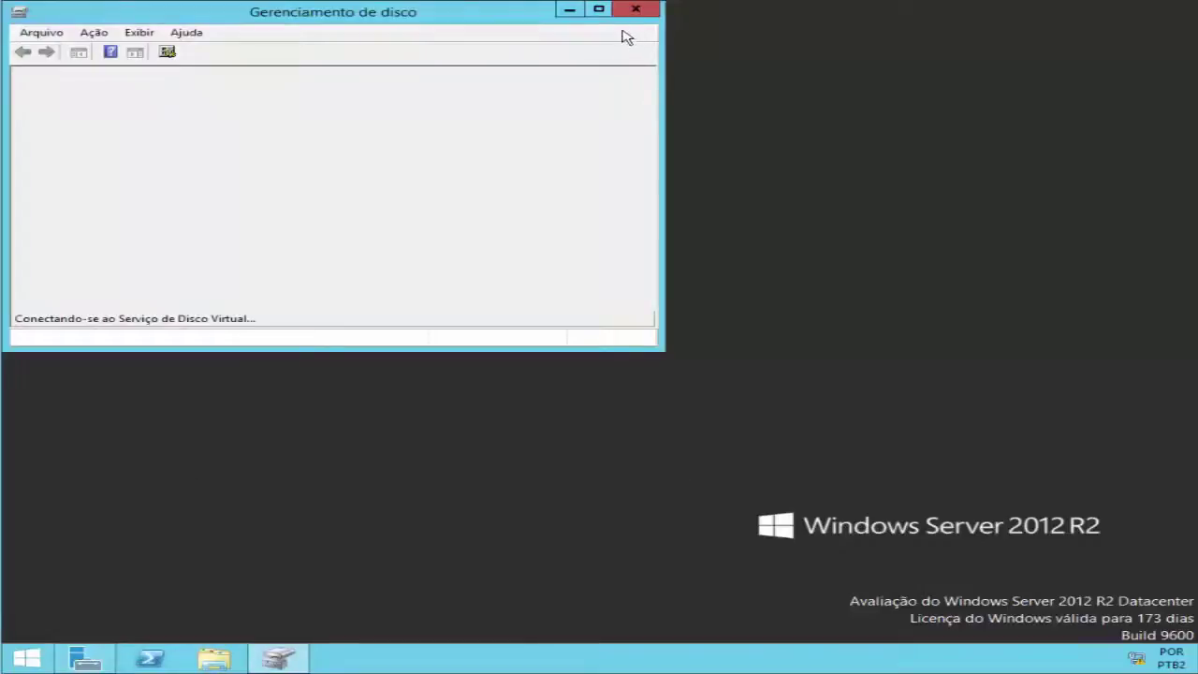
{"action": "left_click", "coordinate": [599, 11]}
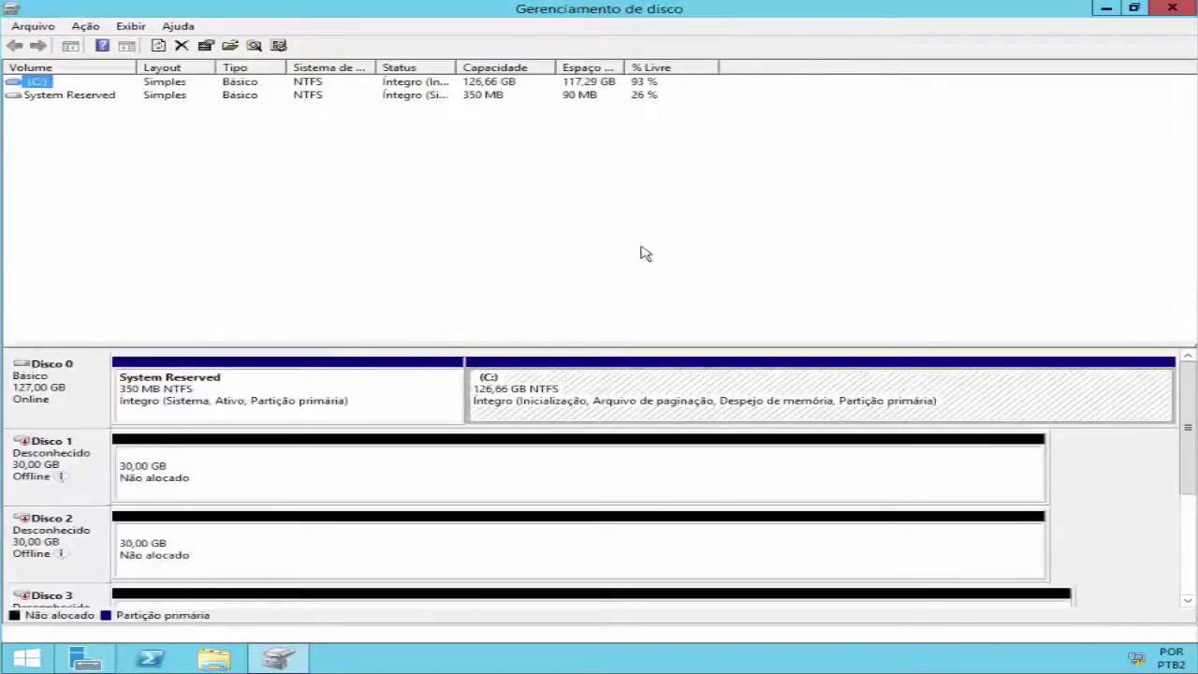
Step: Enlarge the graphical disk view so that Disco 0 through Disco 4 all fit in it
{"action": "left_click_drag", "start_coordinate": [592, 348], "coordinate": [584, 206]}
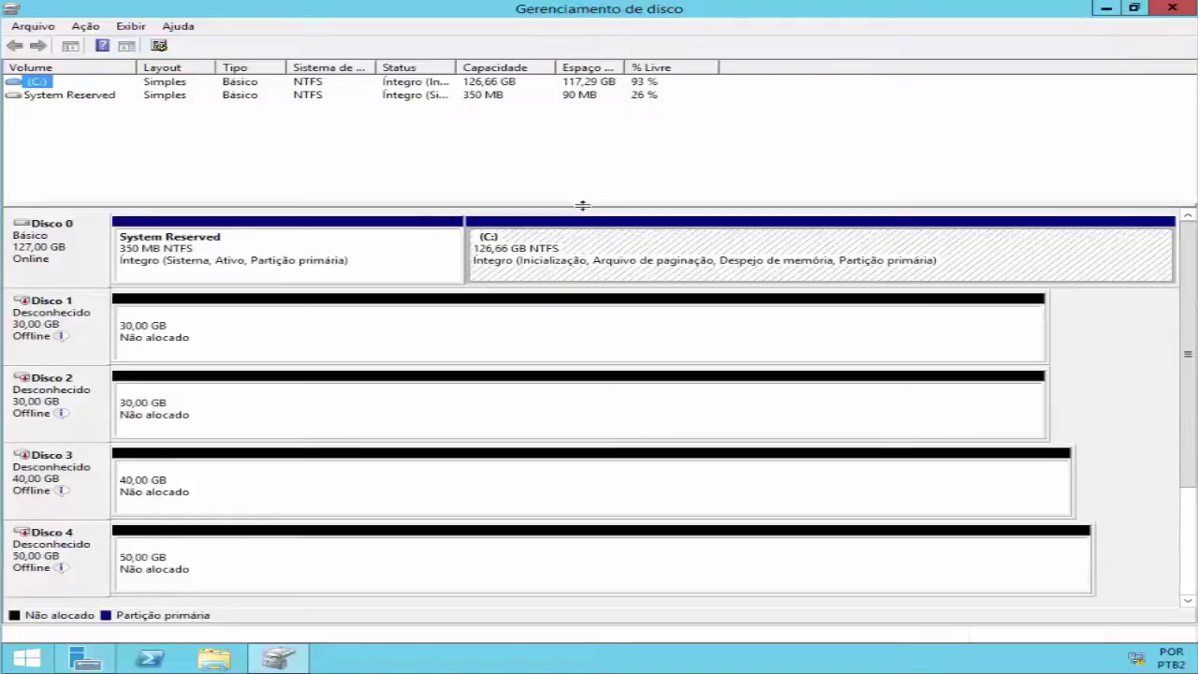
{"action": "left_click_drag", "start_coordinate": [583, 195], "coordinate": [583, 173]}
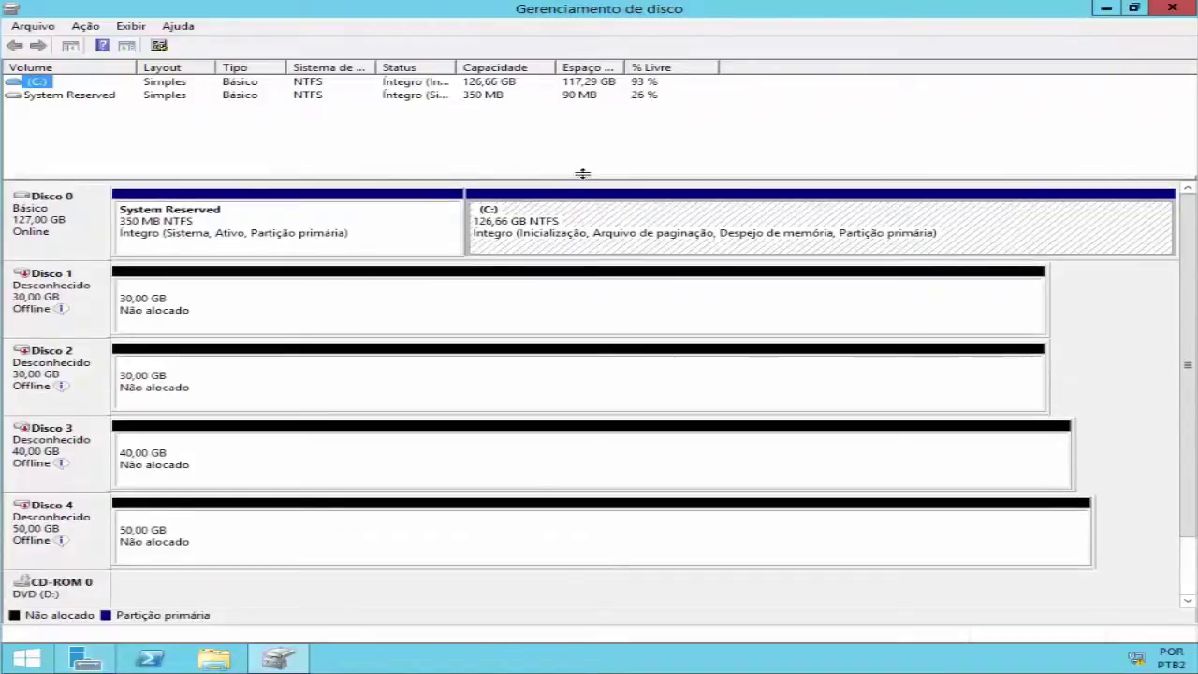
{"action": "left_click_drag", "start_coordinate": [587, 156], "coordinate": [591, 144]}
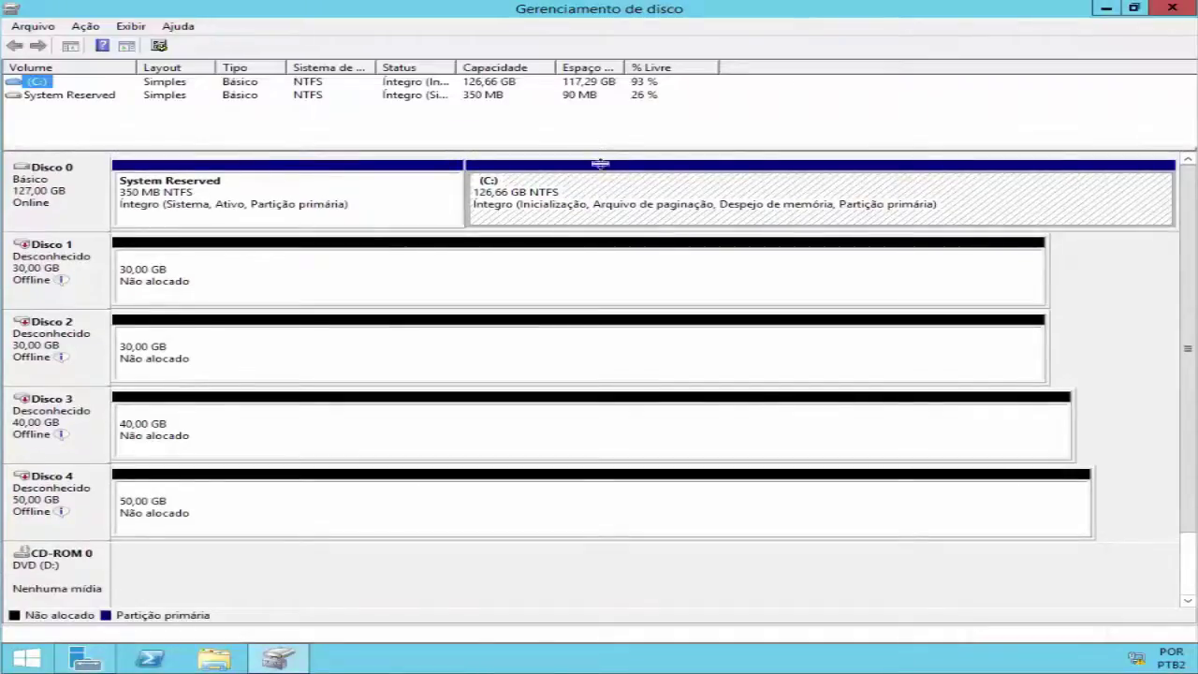
{"action": "left_click_drag", "start_coordinate": [1185, 414], "coordinate": [1177, 367]}
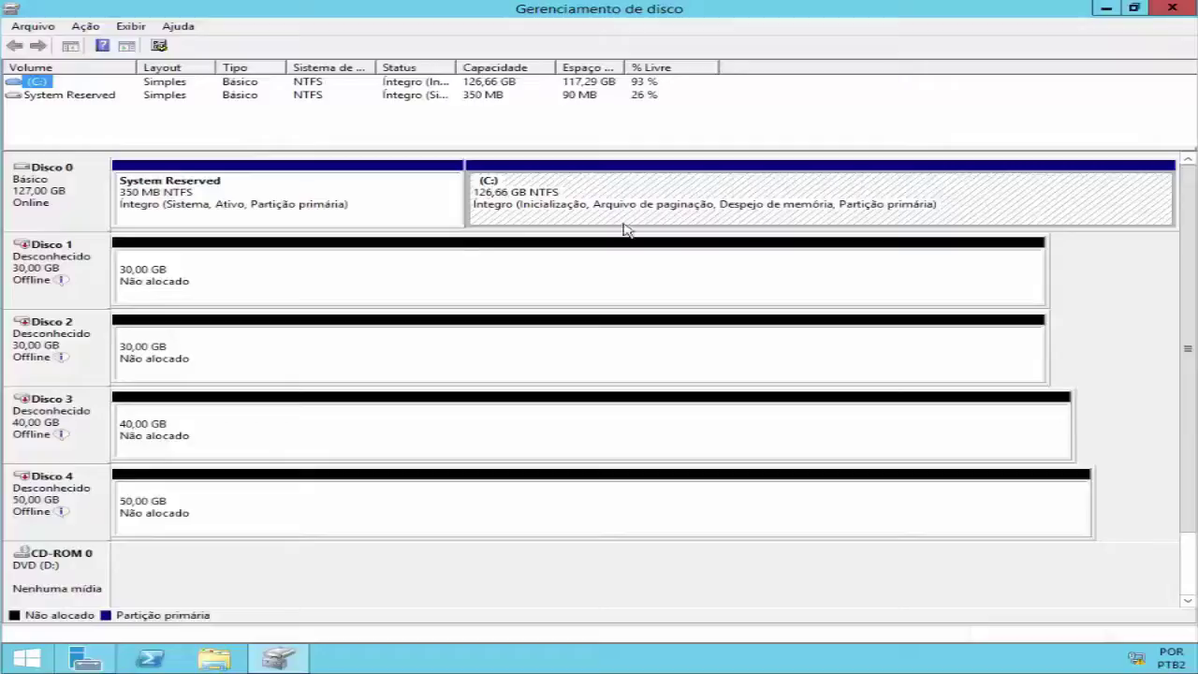
Step: Bring the offline disks Disco 1, Disco 2, Disco 3 and Disco 4 online
{"action": "mouse_move", "coordinate": [44, 517]}
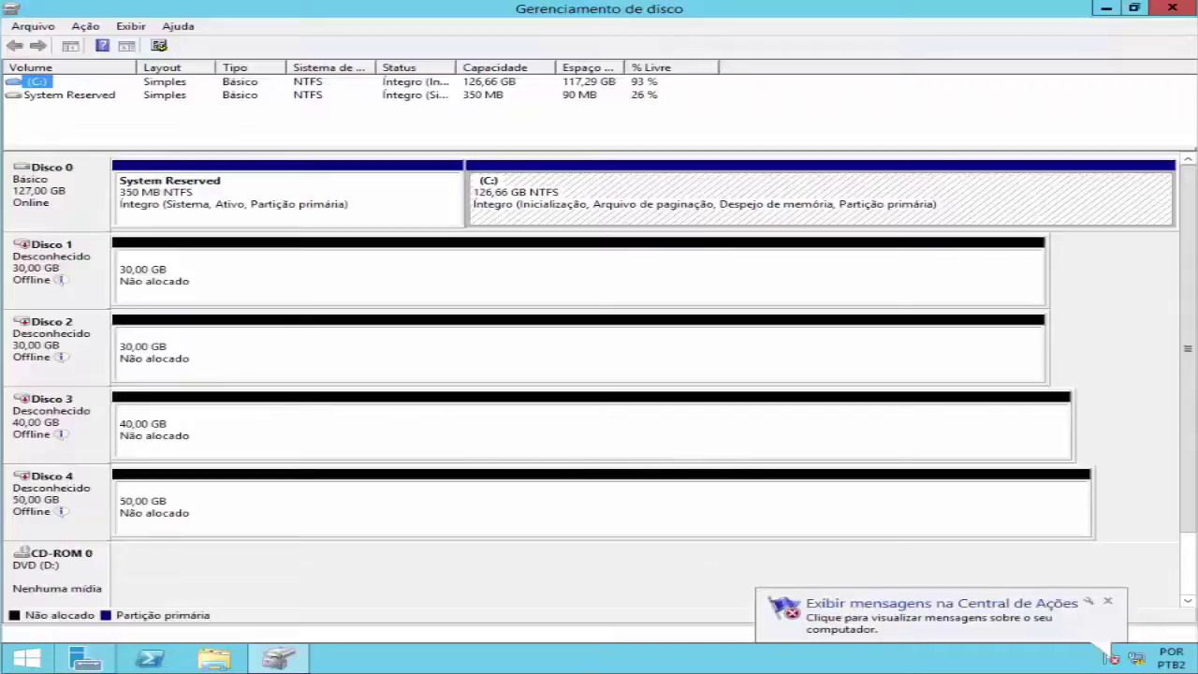
{"action": "right_click", "coordinate": [66, 270]}
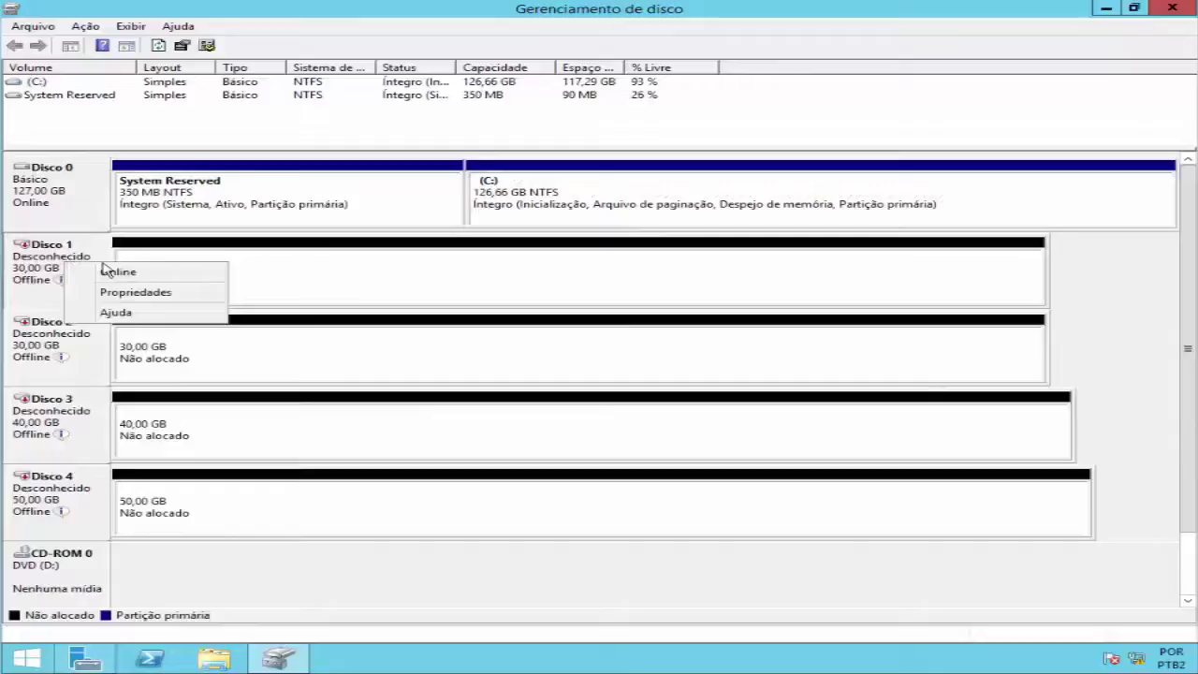
{"action": "left_click", "coordinate": [339, 284]}
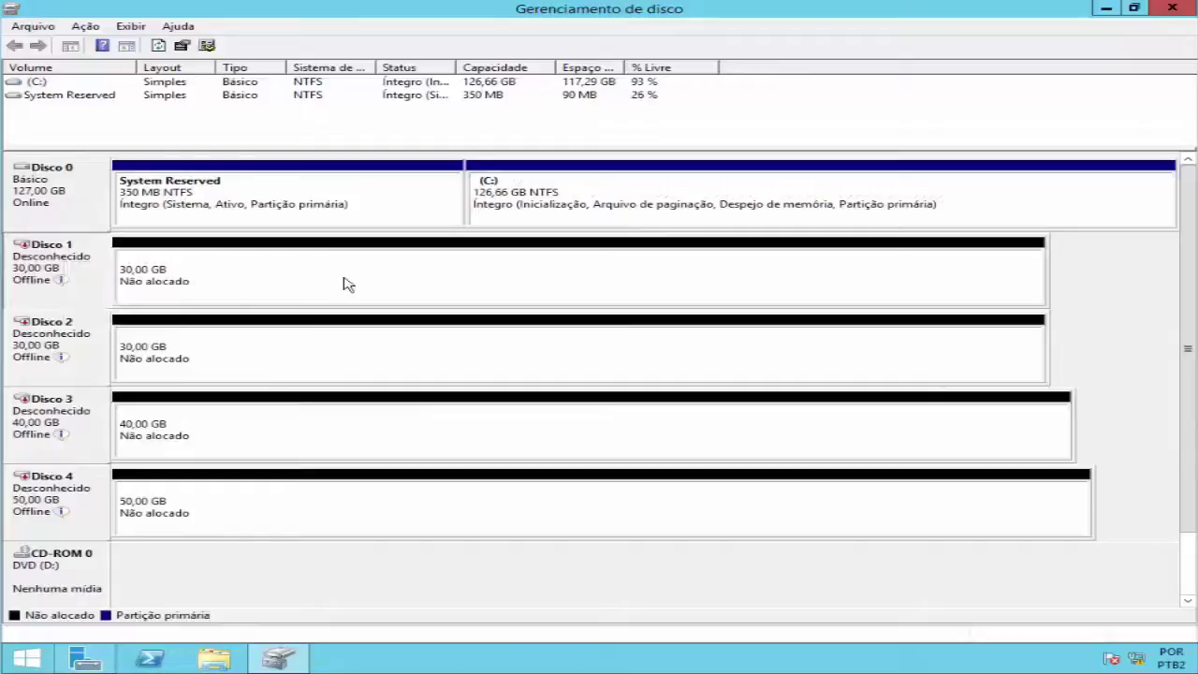
{"action": "left_click", "coordinate": [83, 261]}
{"action": "right_click", "coordinate": [81, 260]}
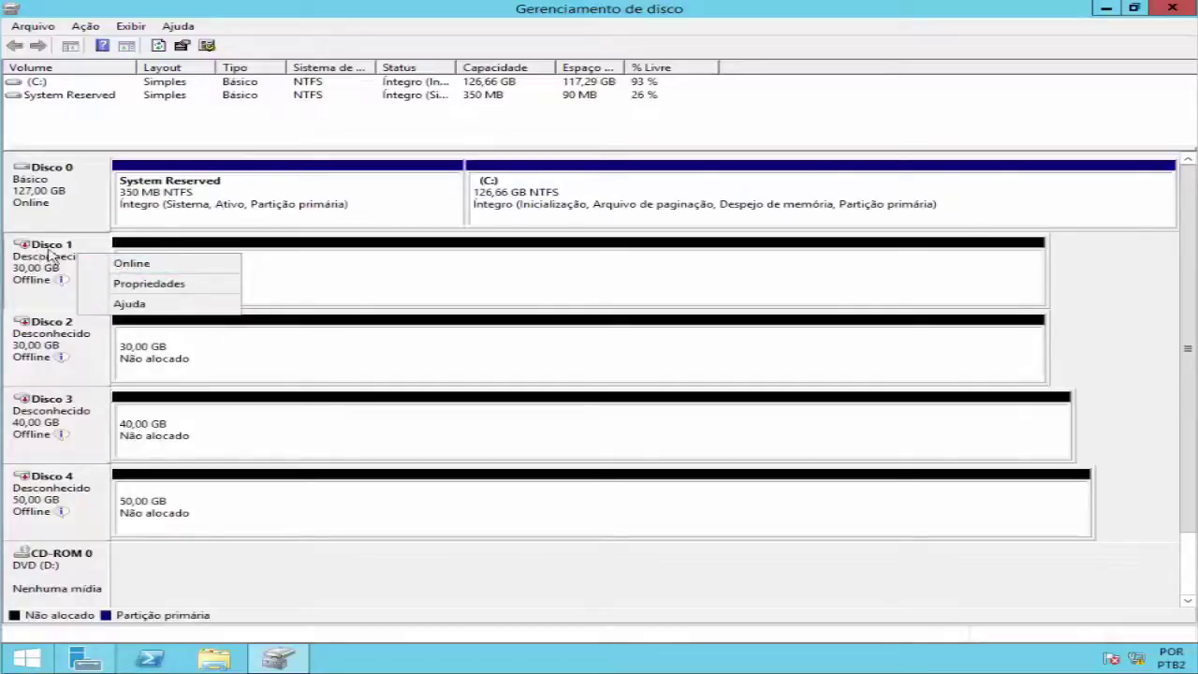
{"action": "left_click", "coordinate": [144, 266]}
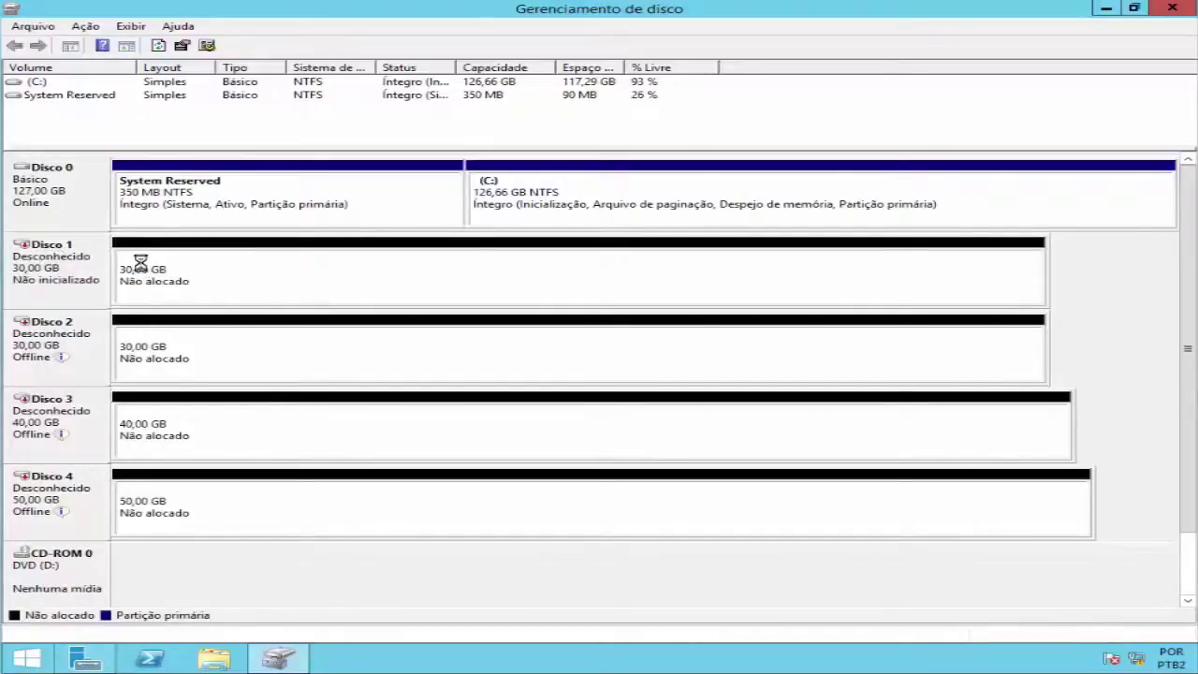
{"action": "right_click", "coordinate": [48, 335]}
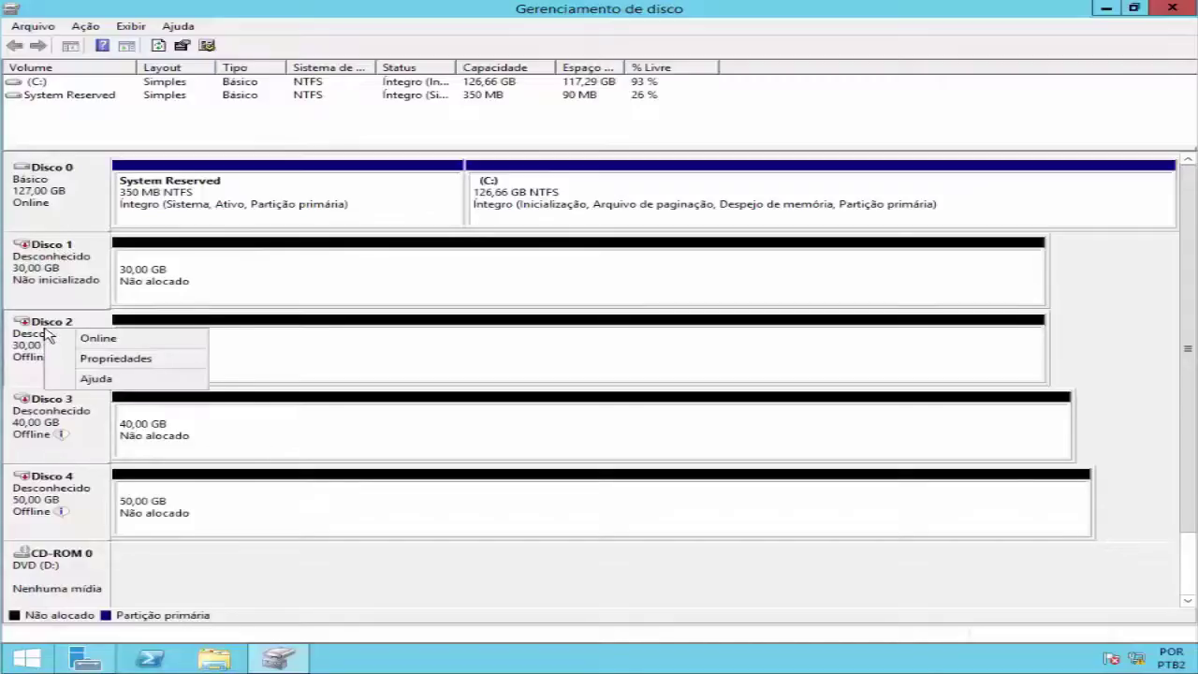
{"action": "left_click", "coordinate": [84, 339]}
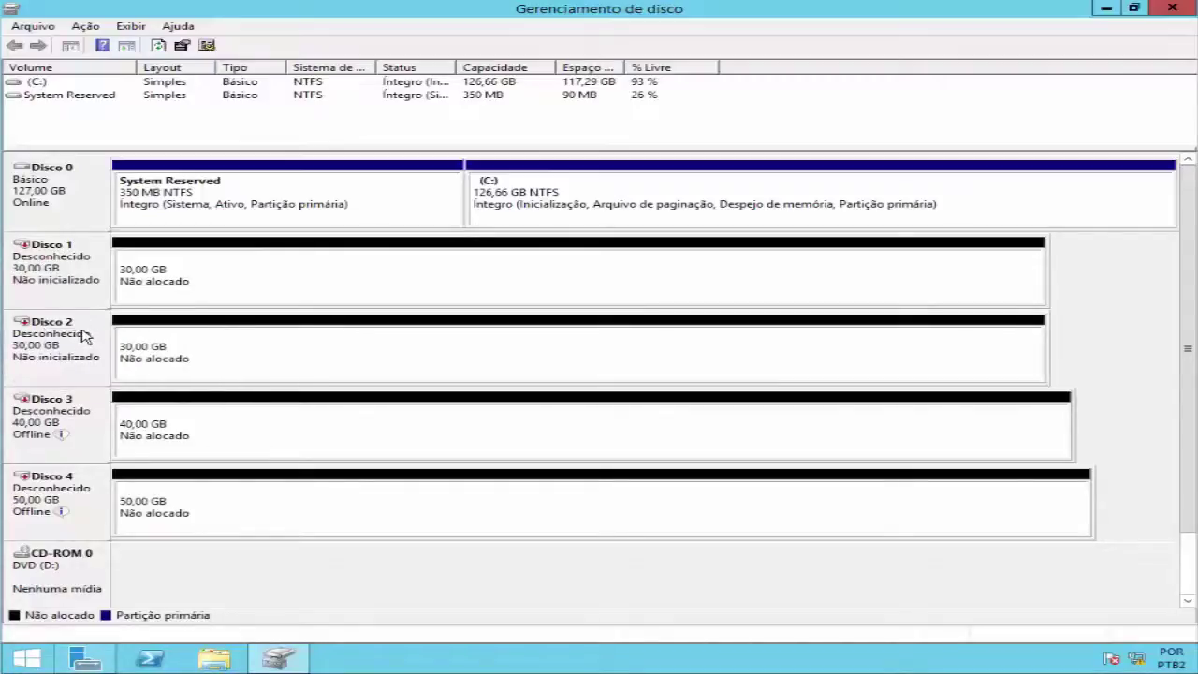
{"action": "right_click", "coordinate": [40, 417]}
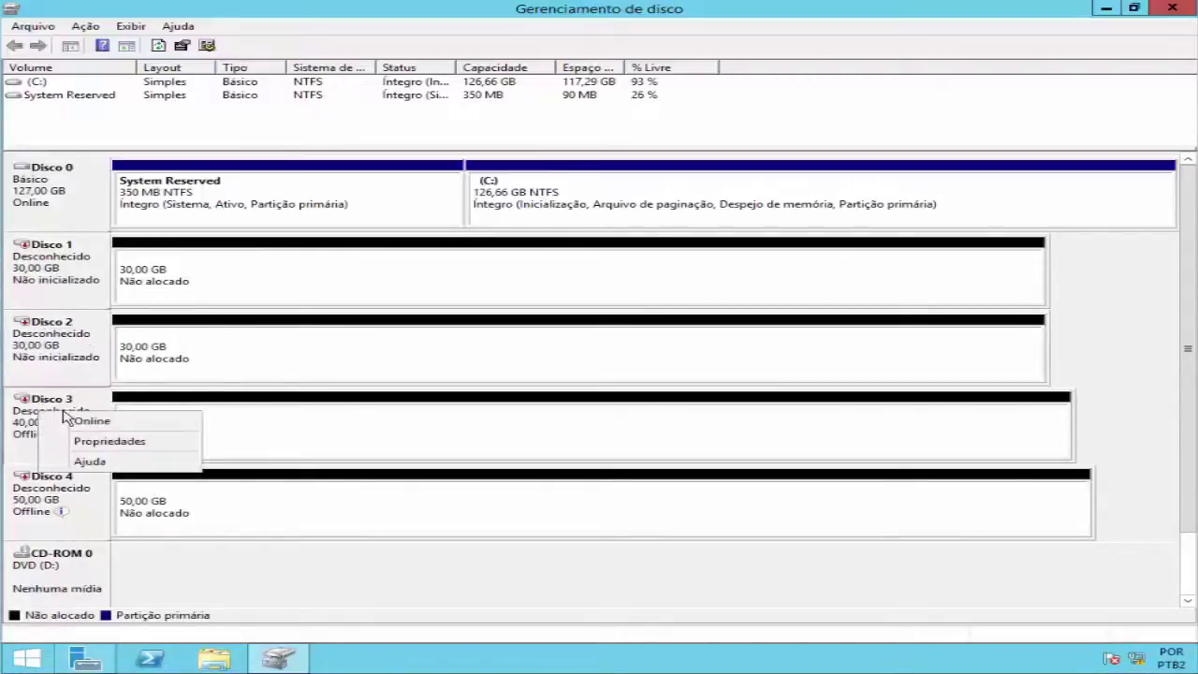
{"action": "left_click", "coordinate": [81, 421]}
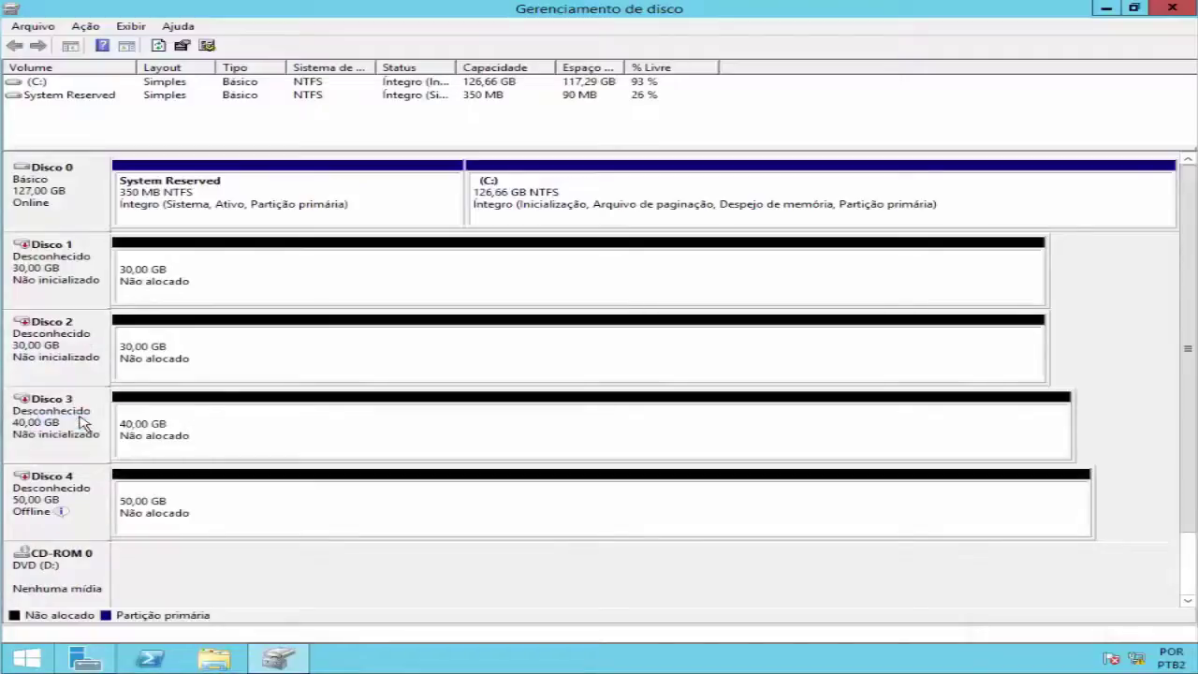
{"action": "right_click", "coordinate": [60, 487]}
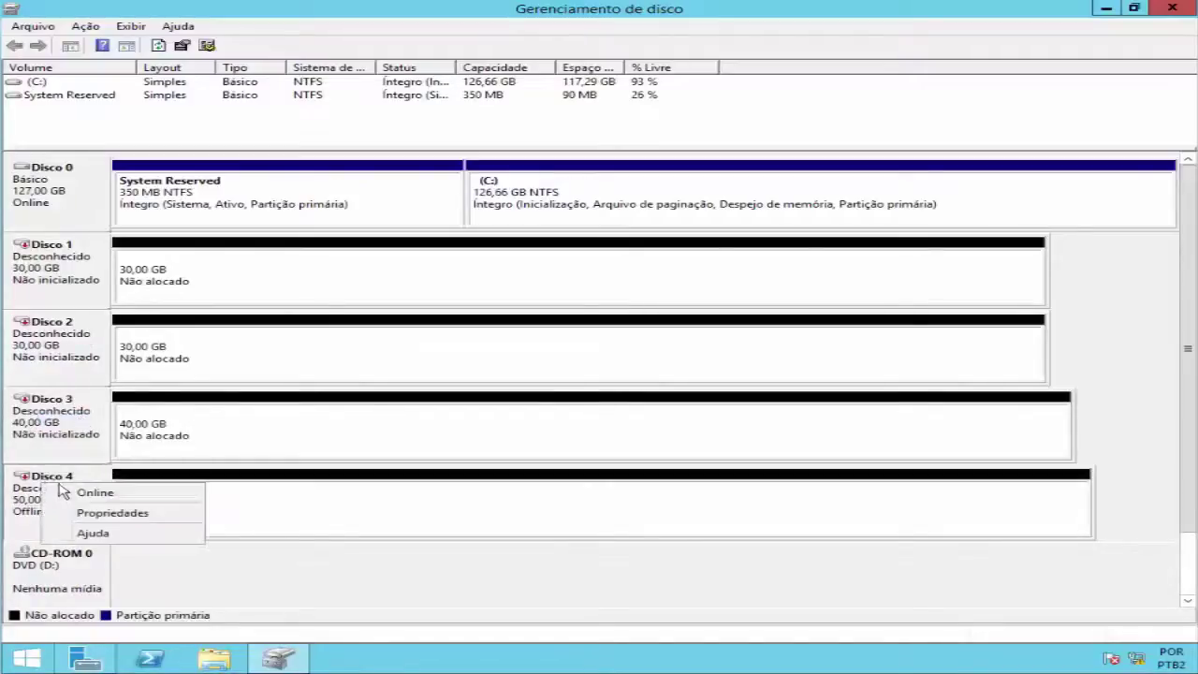
{"action": "left_click", "coordinate": [86, 493]}
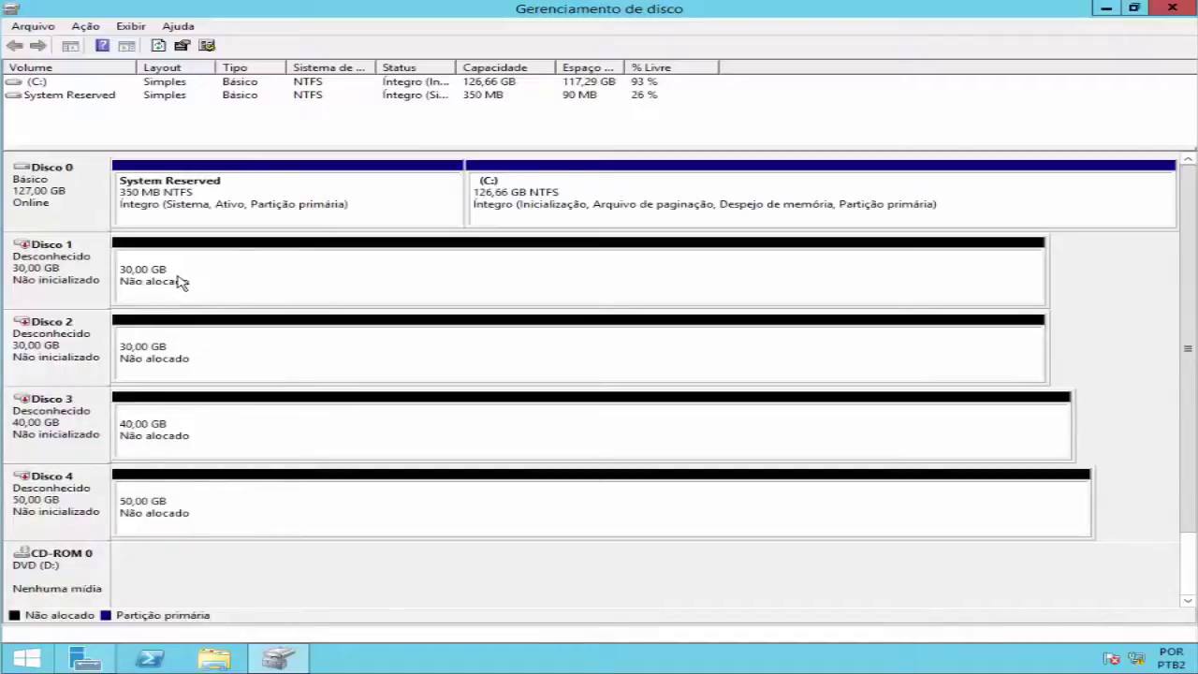
Step: Examine which disk and volume commands are offered for the uninitialized Disco 1 and its unallocated space
{"action": "right_click", "coordinate": [64, 269]}
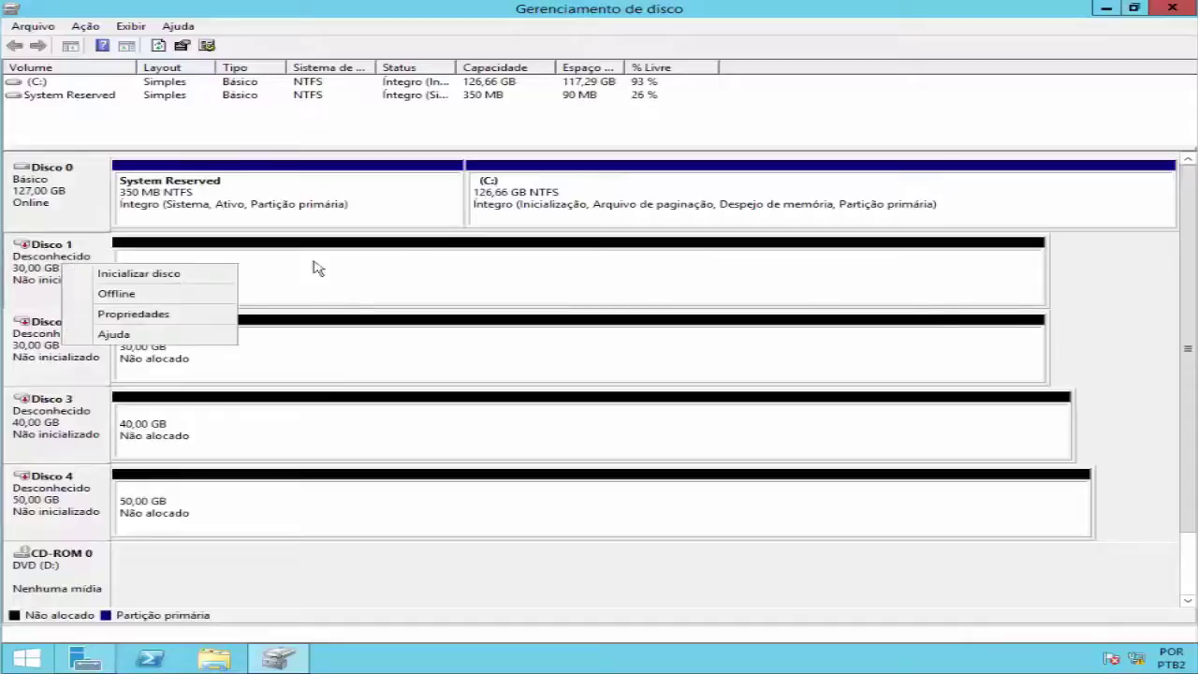
{"action": "left_click", "coordinate": [42, 356]}
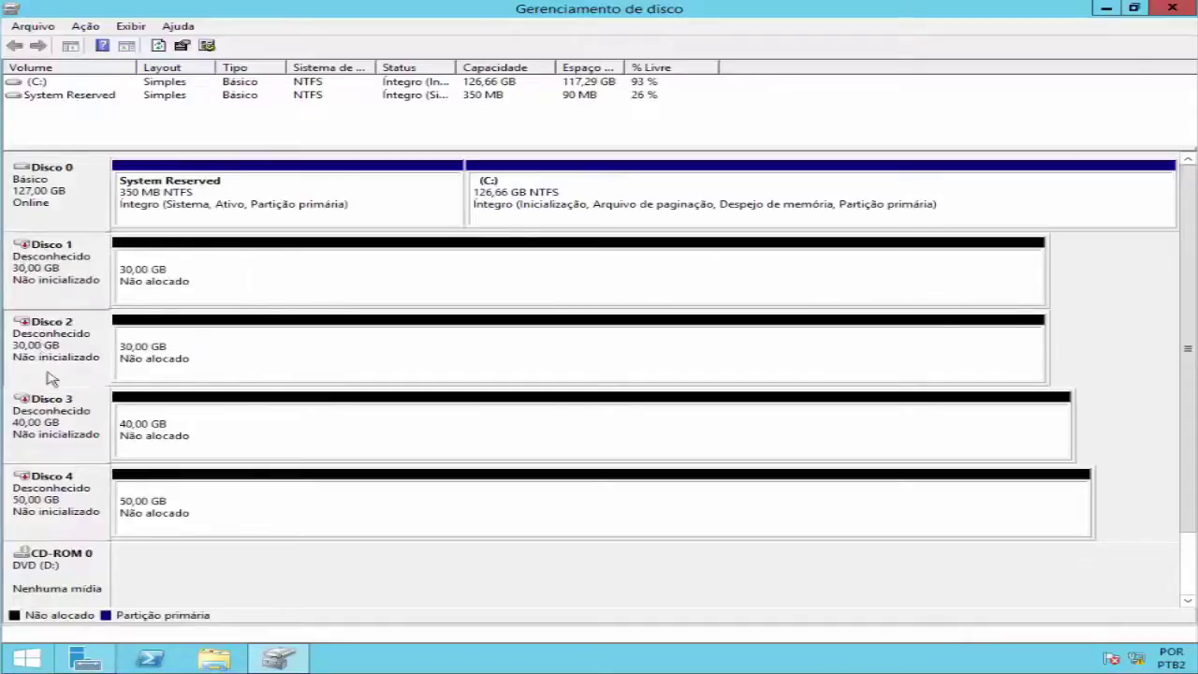
{"action": "left_click", "coordinate": [46, 511]}
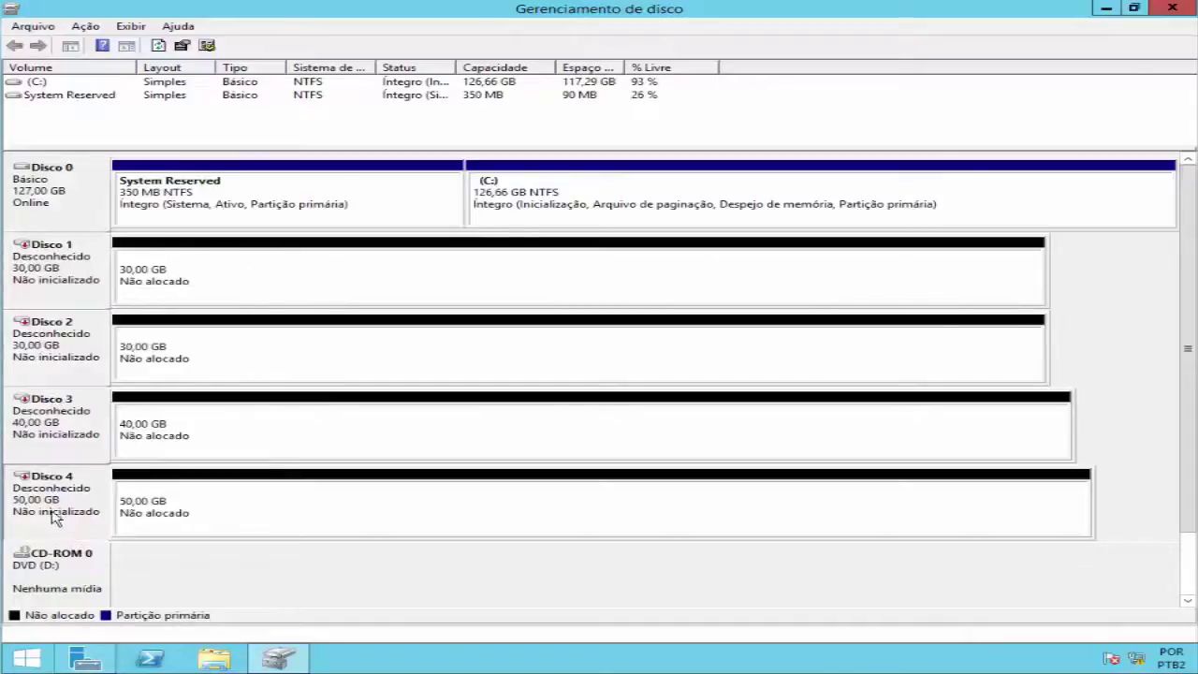
{"action": "left_click", "coordinate": [64, 268]}
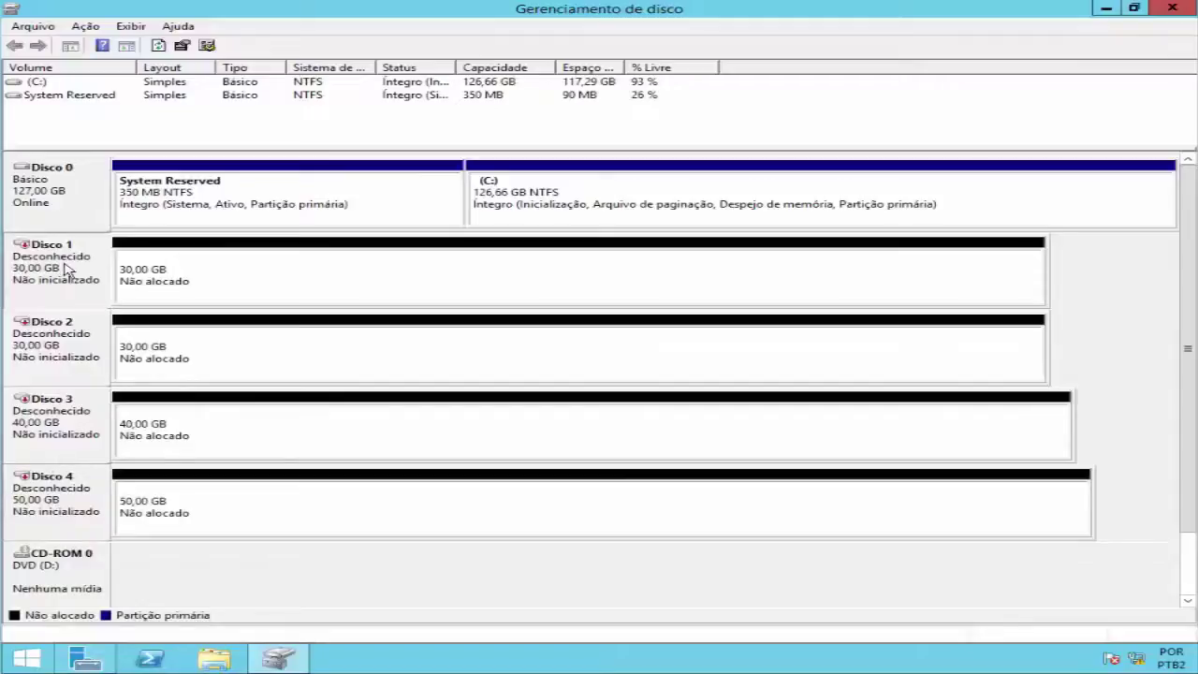
{"action": "right_click", "coordinate": [216, 278]}
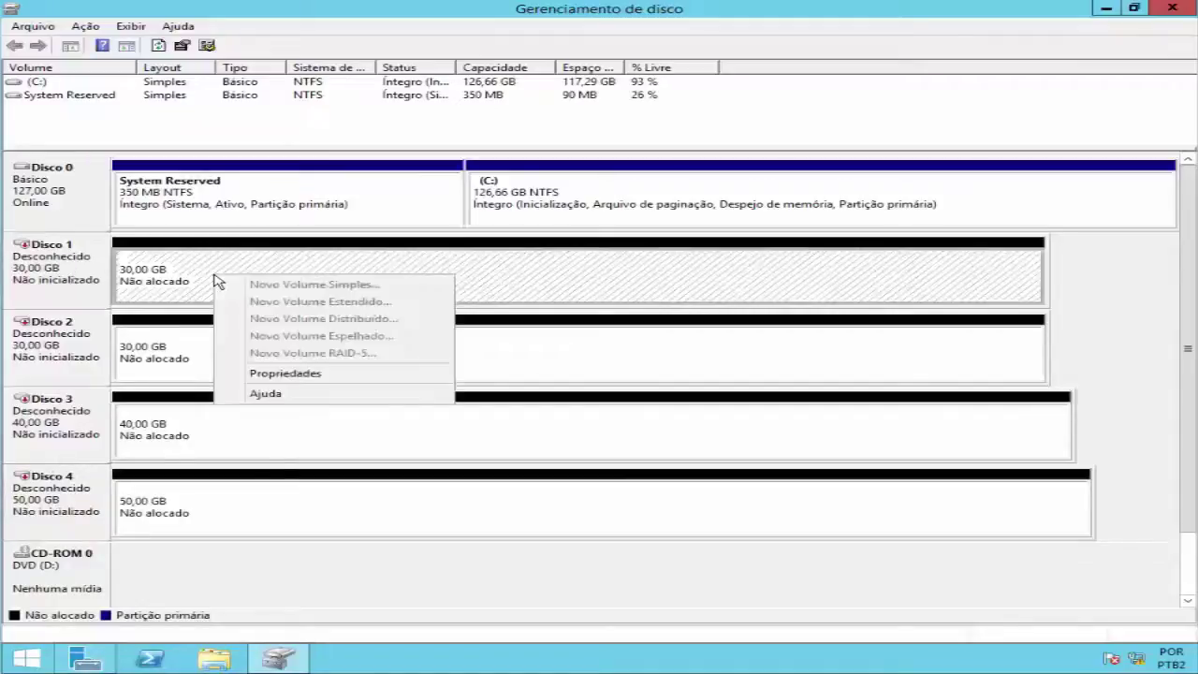
{"action": "left_click", "coordinate": [52, 265]}
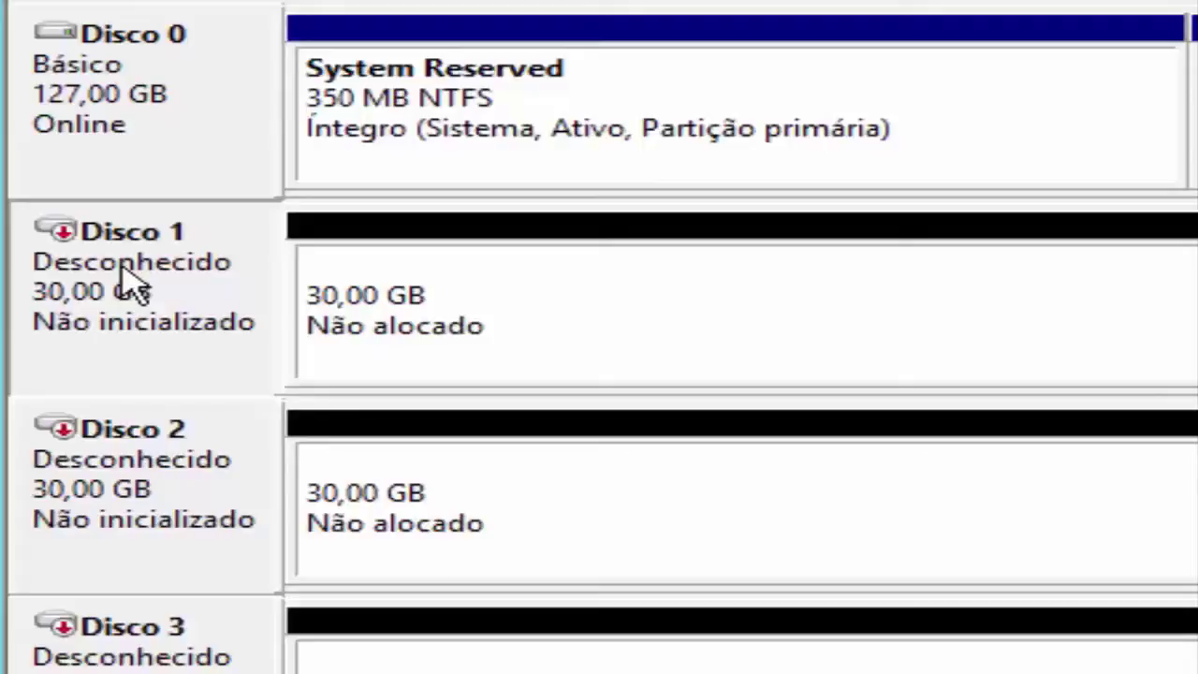
{"action": "right_click", "coordinate": [123, 268]}
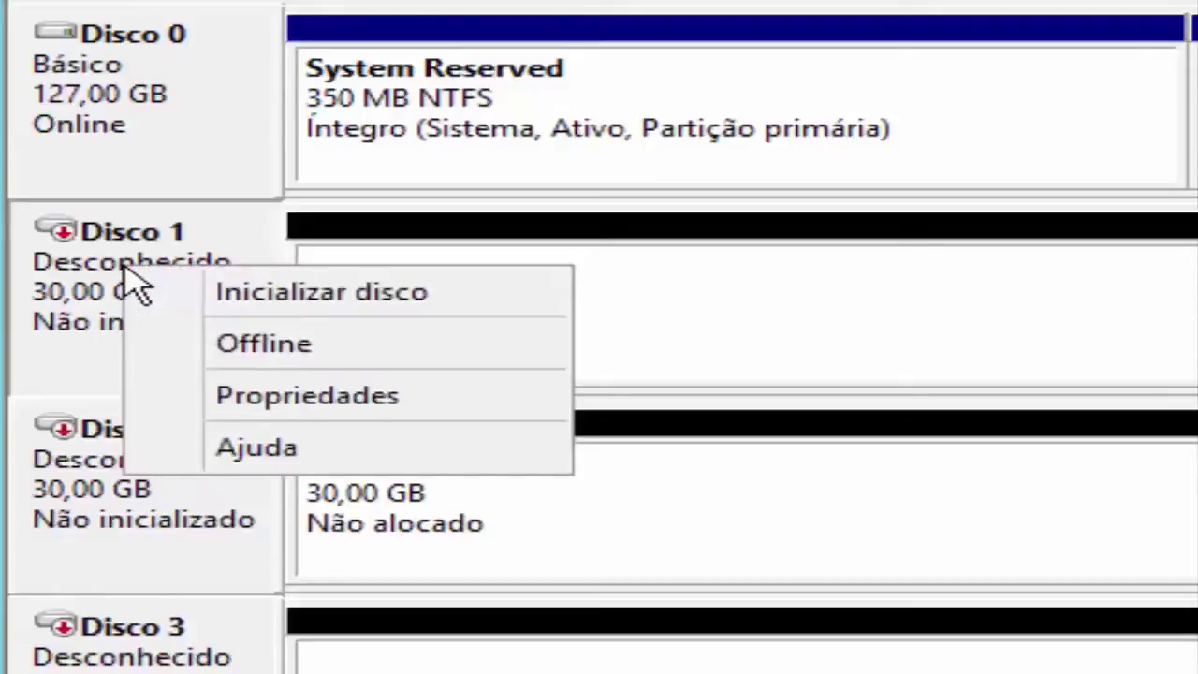
{"action": "left_click", "coordinate": [52, 295]}
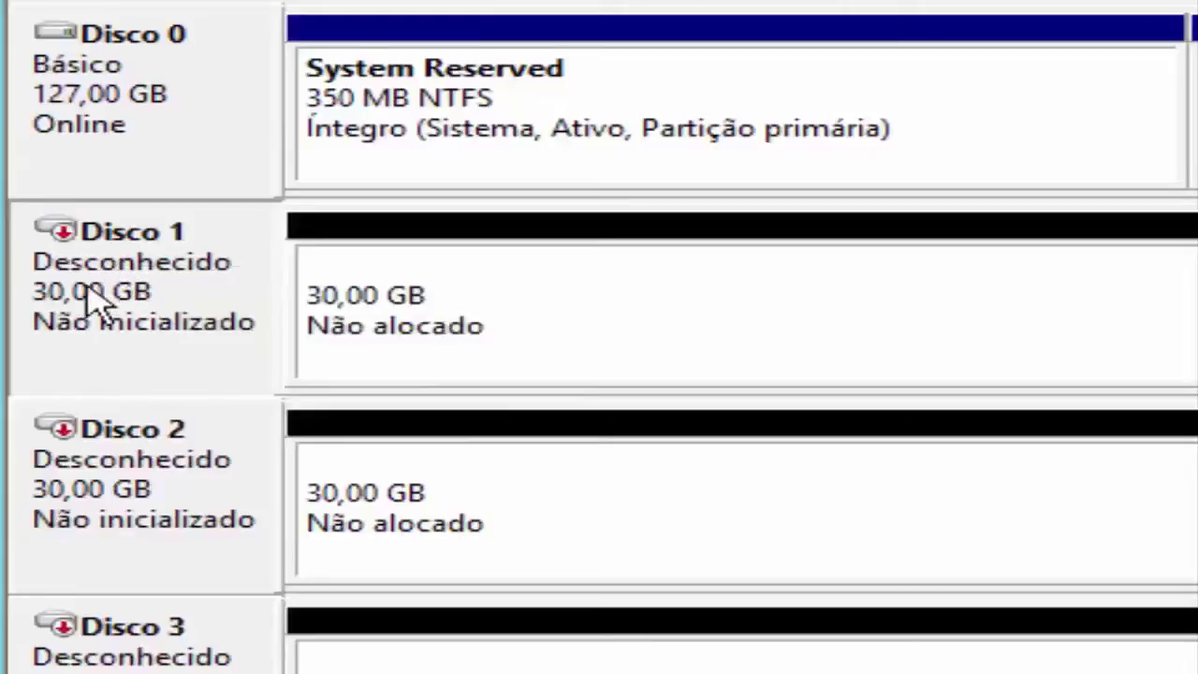
{"action": "right_click", "coordinate": [208, 330]}
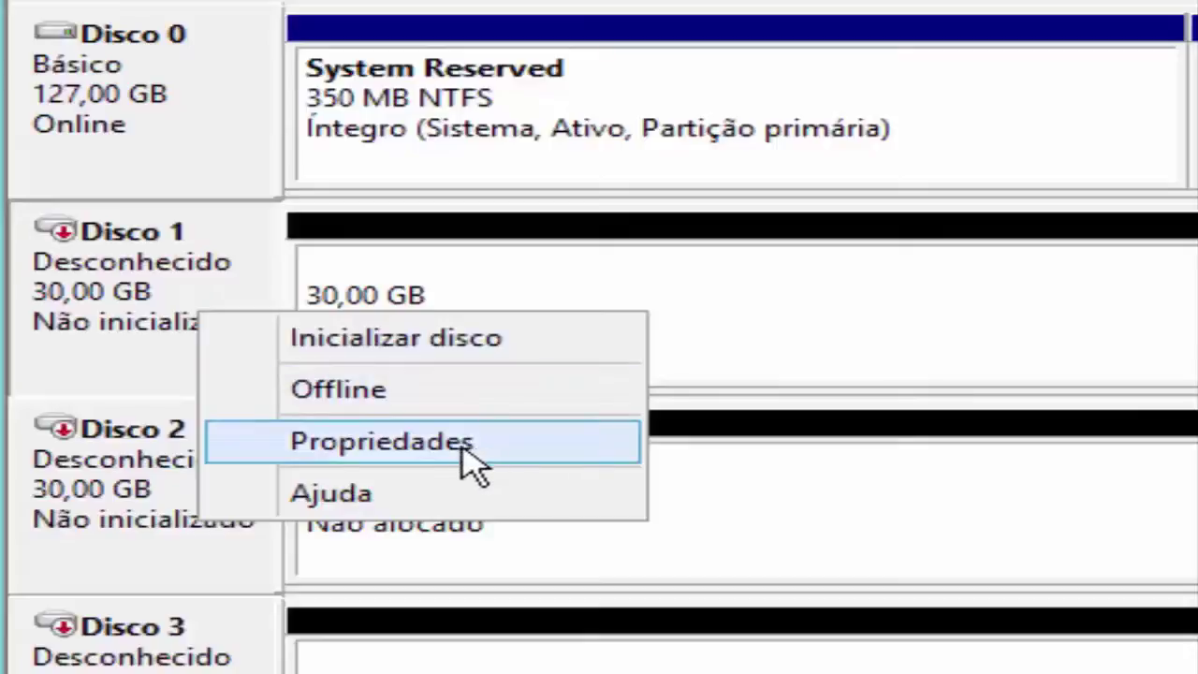
{"action": "left_click", "coordinate": [794, 292]}
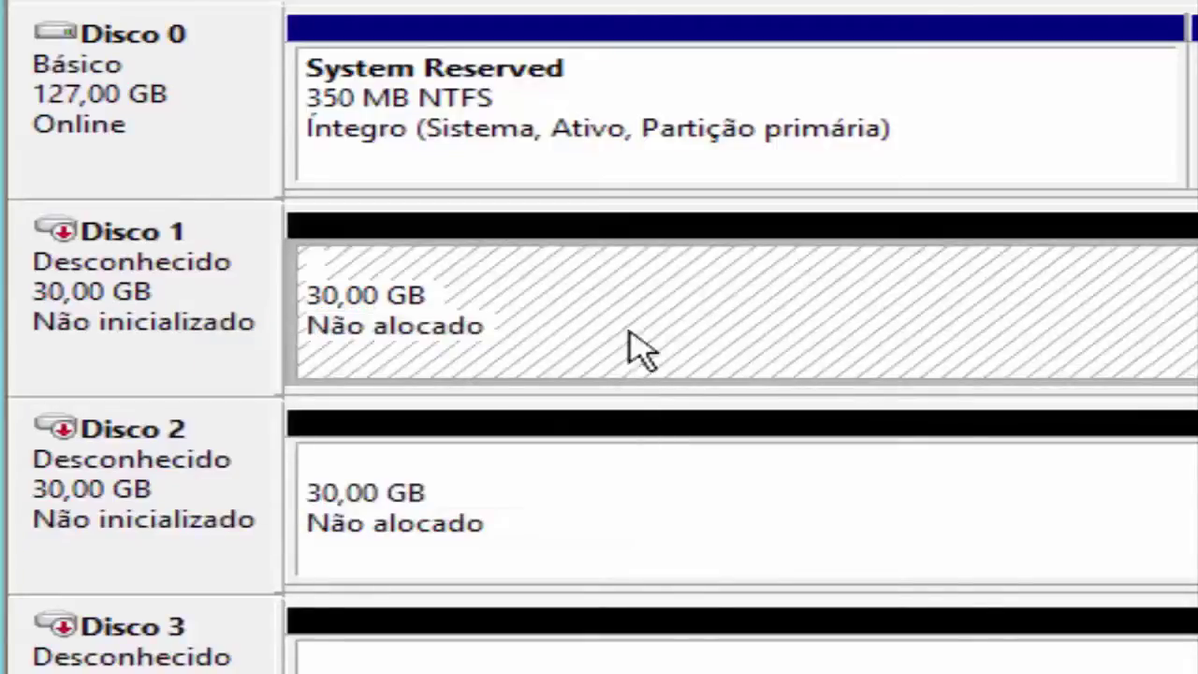
{"action": "right_click", "coordinate": [744, 323]}
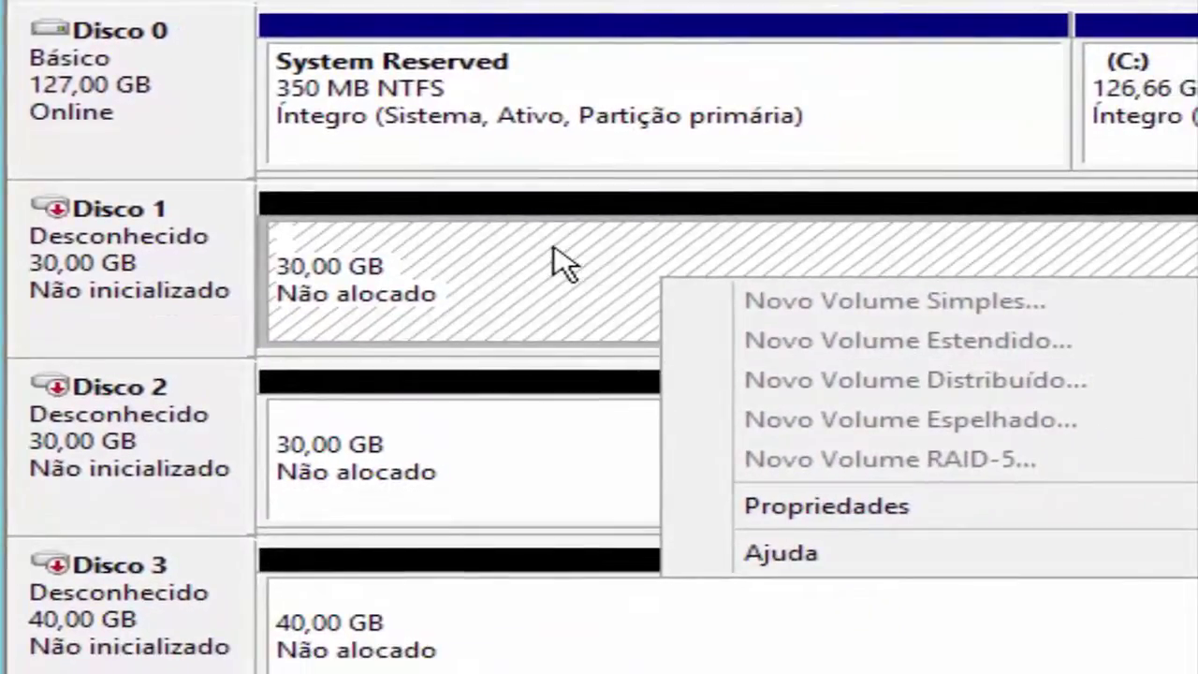
{"action": "left_click", "coordinate": [534, 269]}
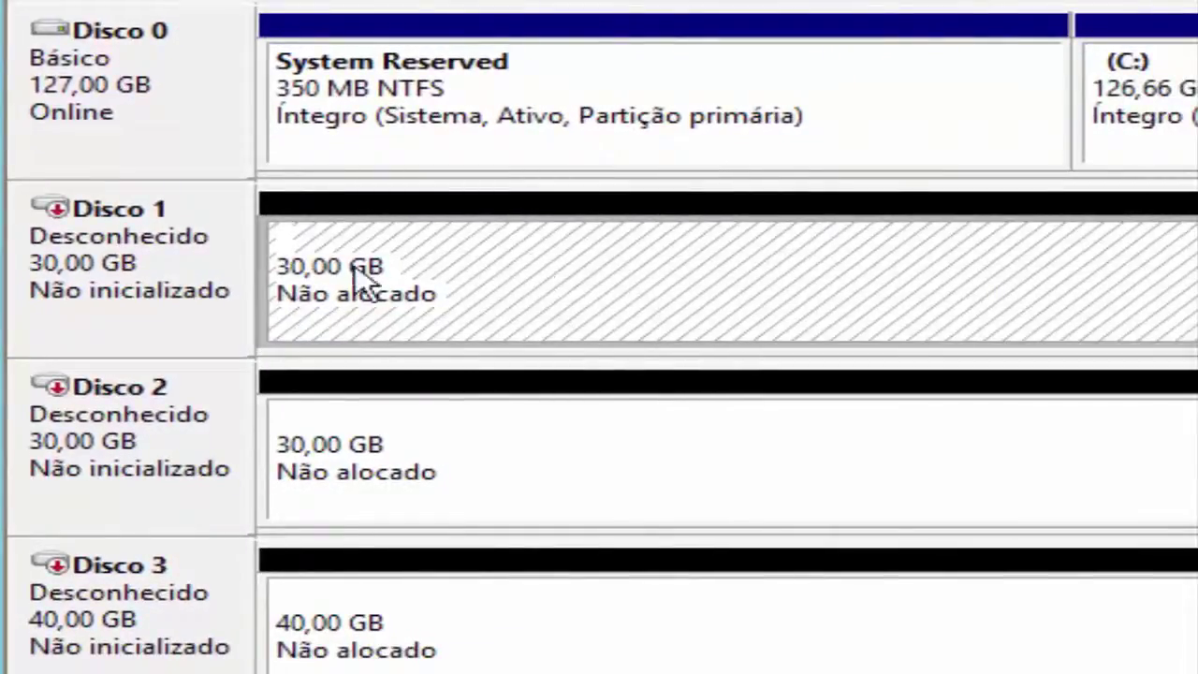
{"action": "left_click", "coordinate": [117, 293]}
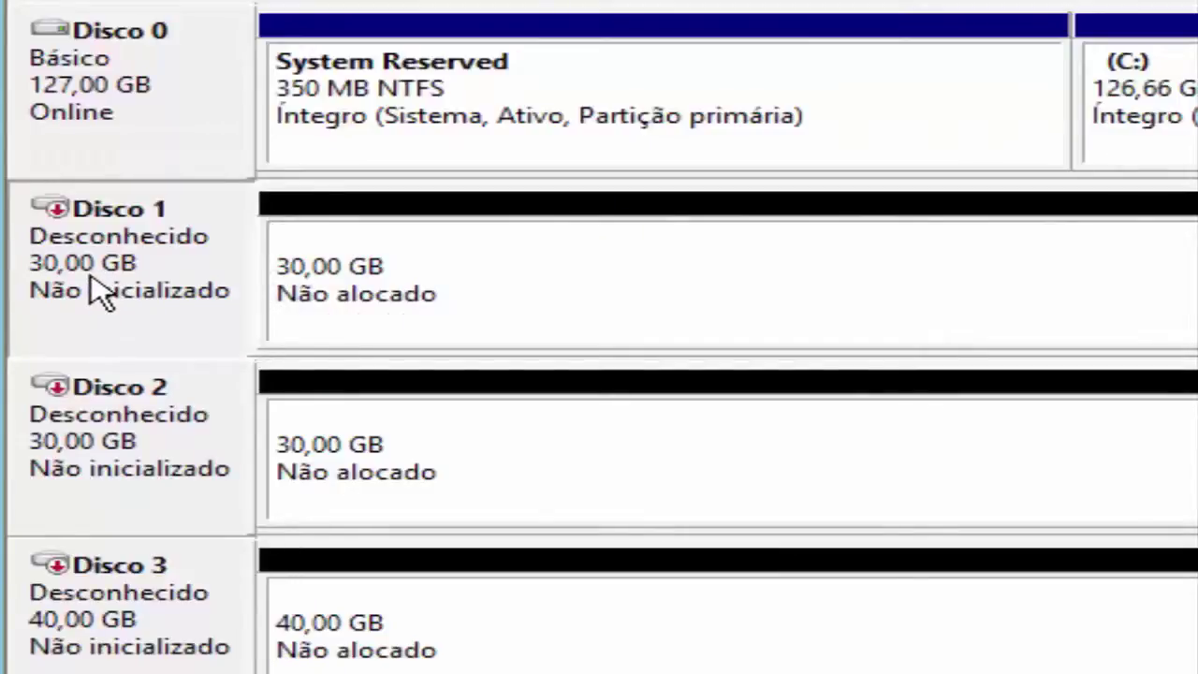
Step: Initialize Disco 1, Disco 2, Disco 3 and Disco 4 with the MBR partition style
{"action": "right_click", "coordinate": [101, 296]}
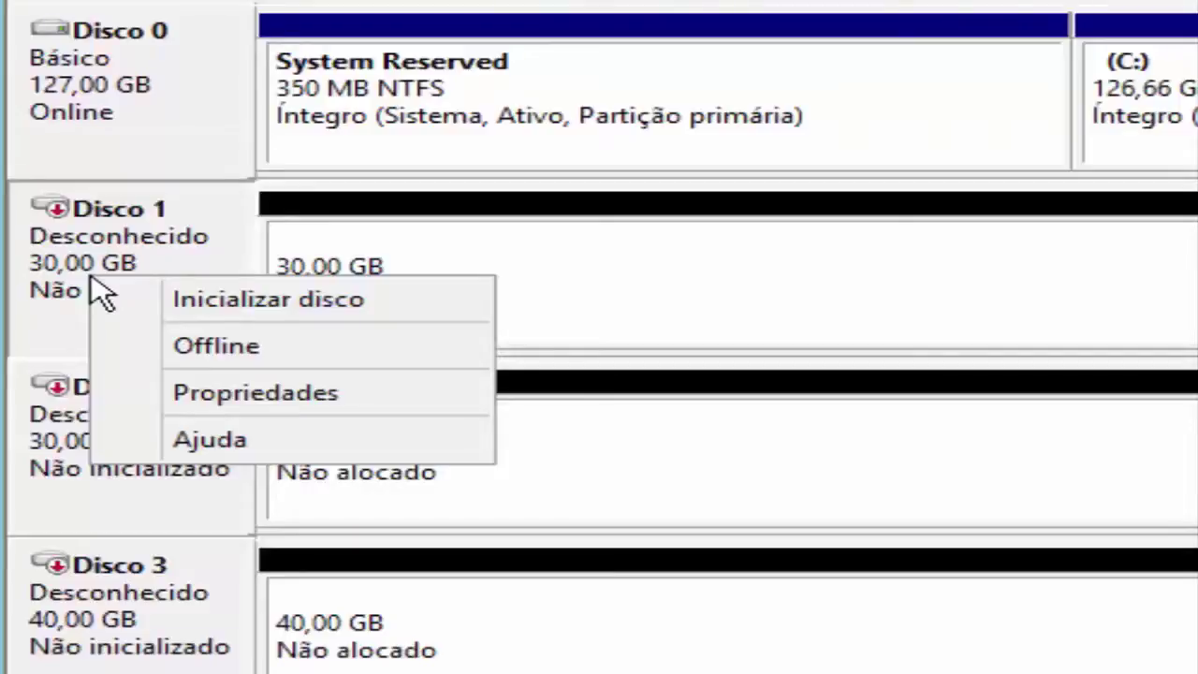
{"action": "left_click", "coordinate": [241, 309]}
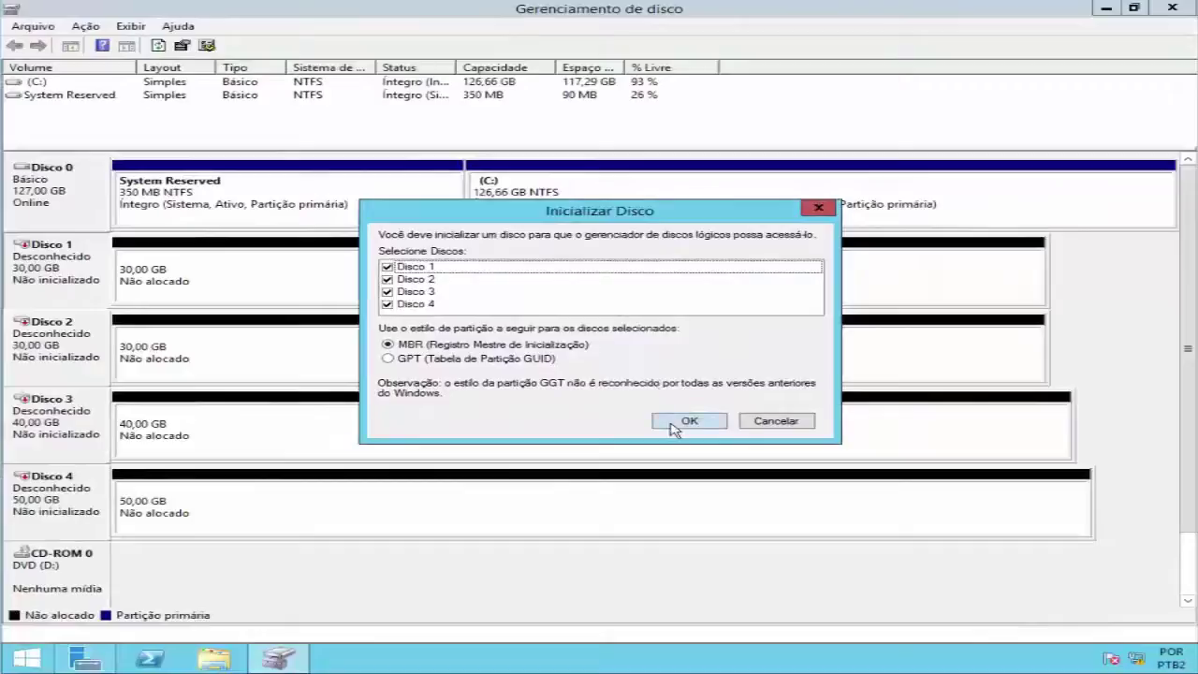
{"action": "left_click", "coordinate": [688, 421]}
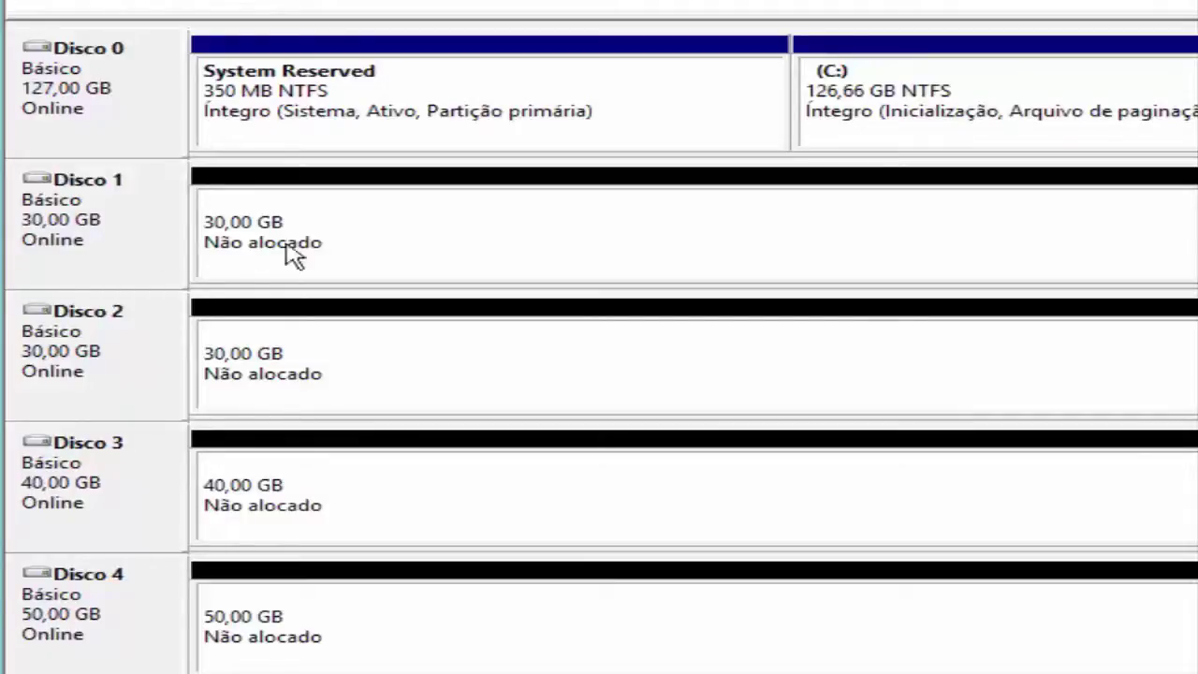
Step: Start a new simple volume in Disco 1's unallocated space and set its size to 3071 MB
{"action": "right_click", "coordinate": [405, 238]}
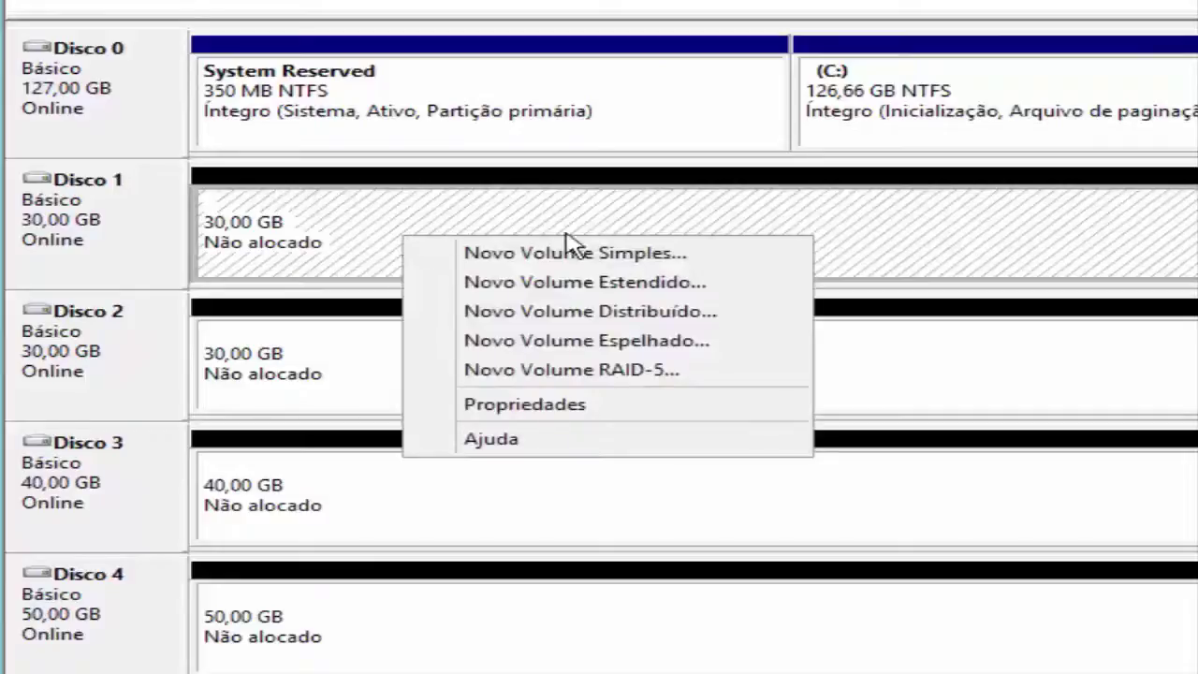
{"action": "left_click", "coordinate": [671, 255]}
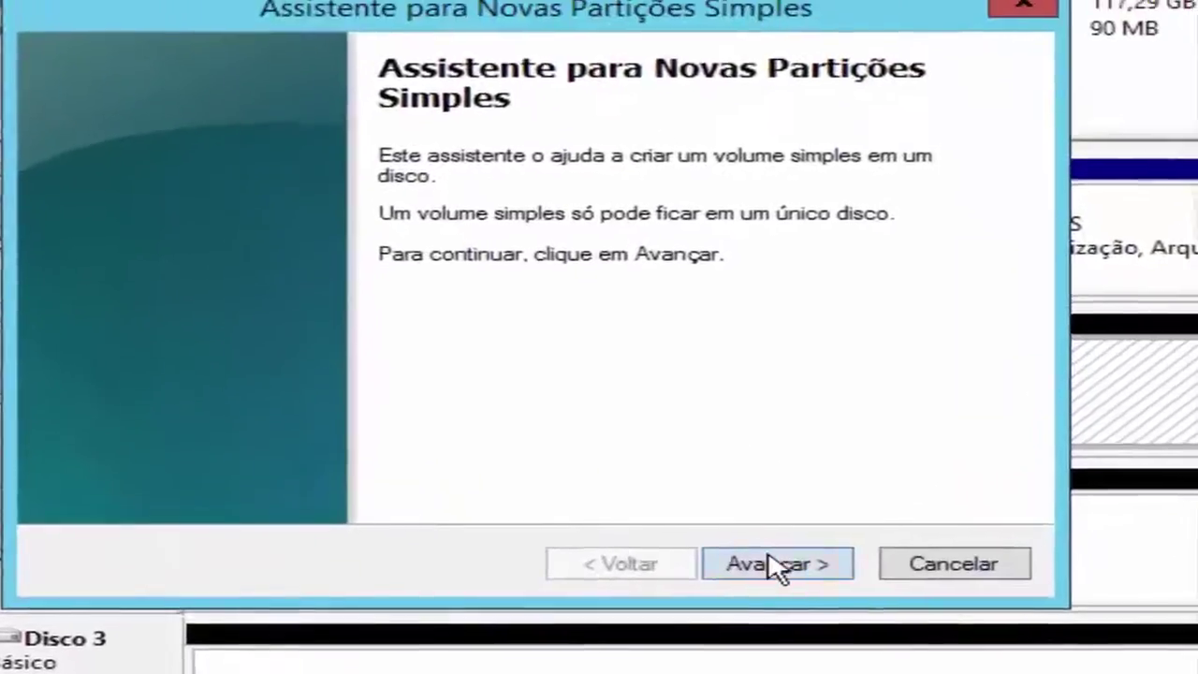
{"action": "left_click", "coordinate": [773, 566]}
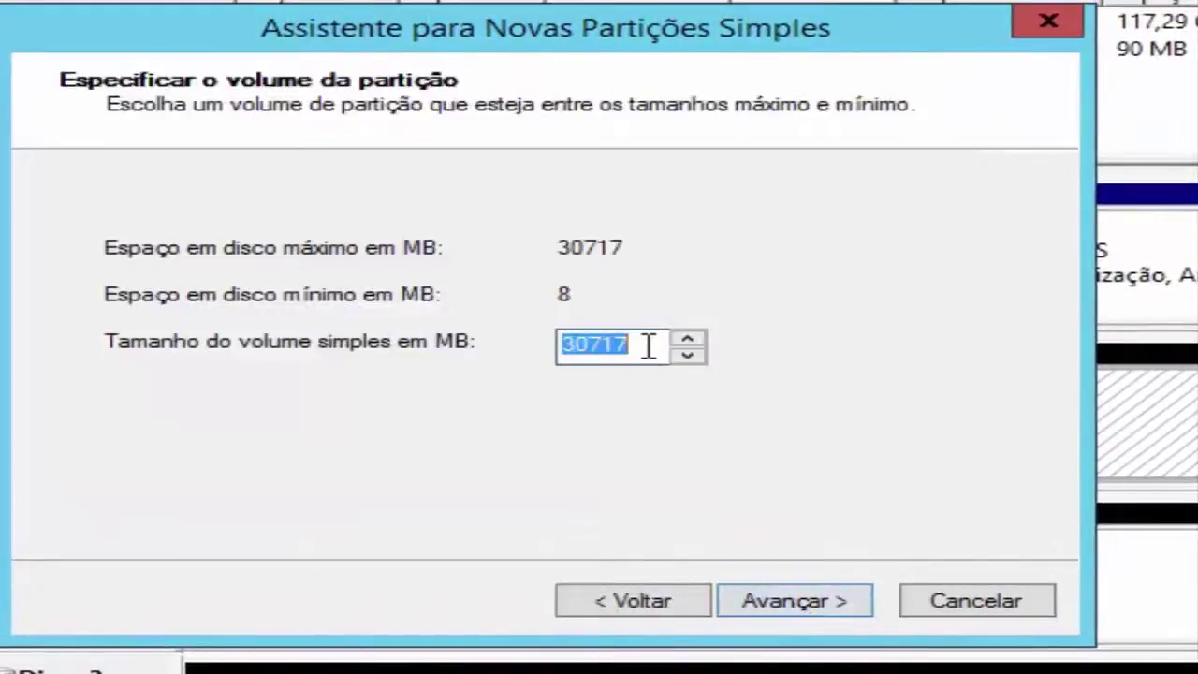
{"action": "left_click", "coordinate": [648, 345]}
{"action": "key", "text": "BackSpace"}
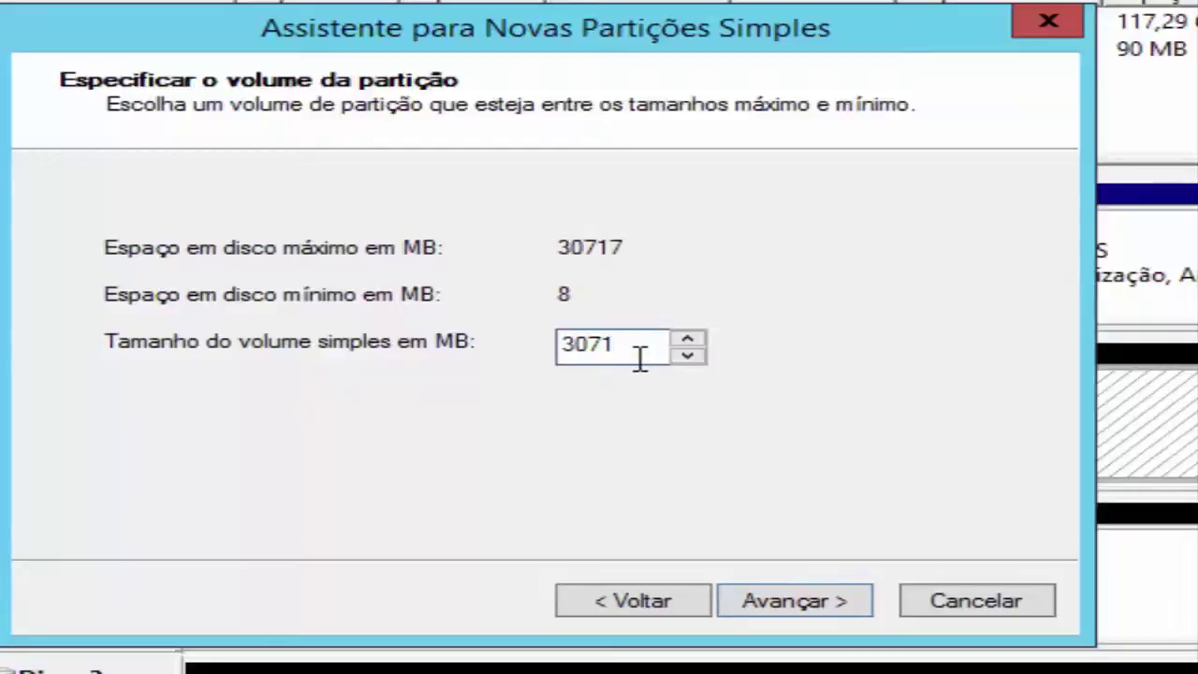
{"action": "left_click", "coordinate": [791, 610]}
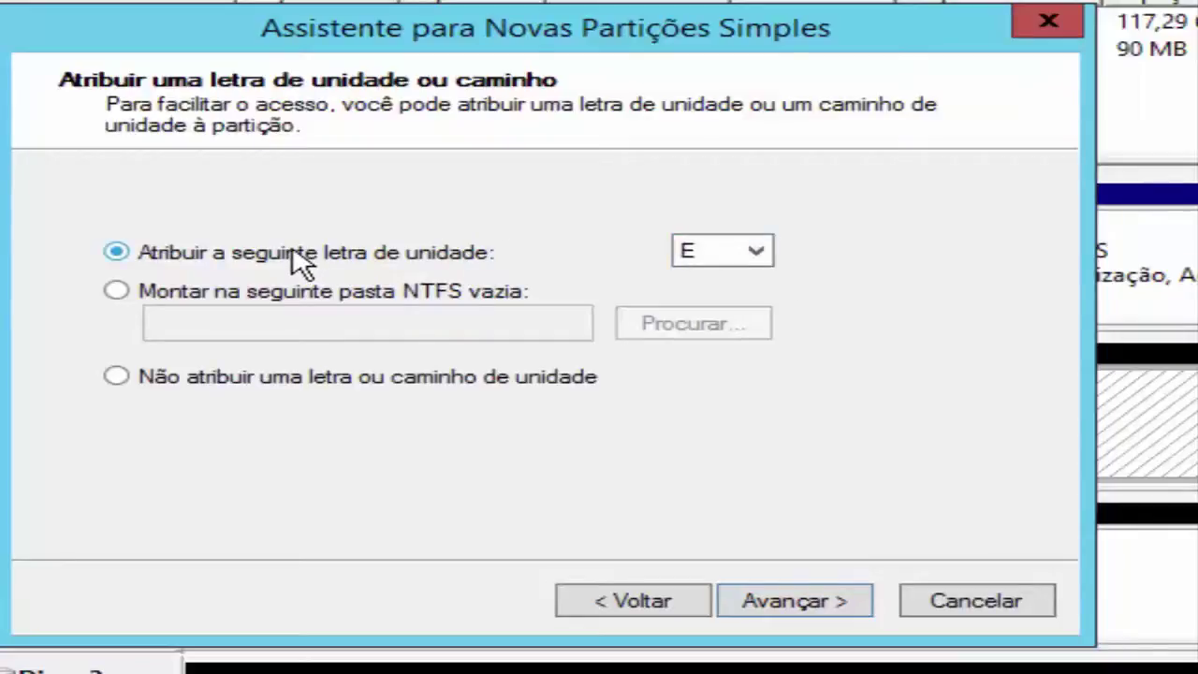
Step: Review the available drive letters, choose mounting in an empty NTFS folder instead, and browse the folders on C:\
{"action": "left_click", "coordinate": [760, 251]}
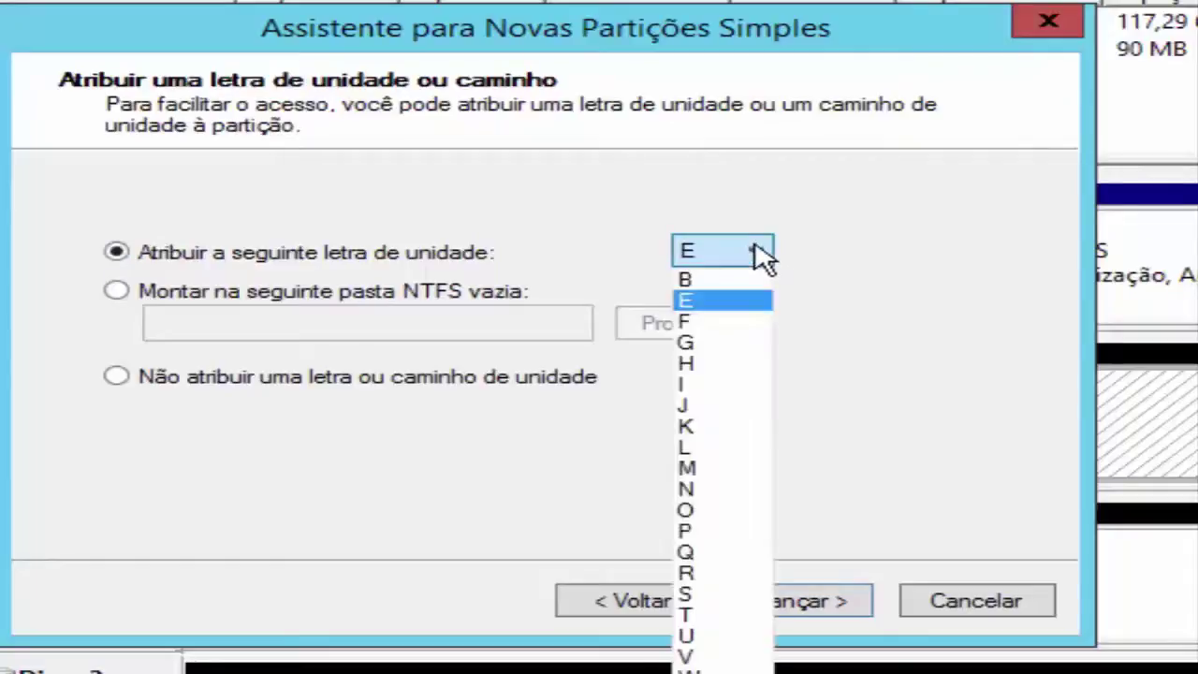
{"action": "left_click", "coordinate": [754, 262]}
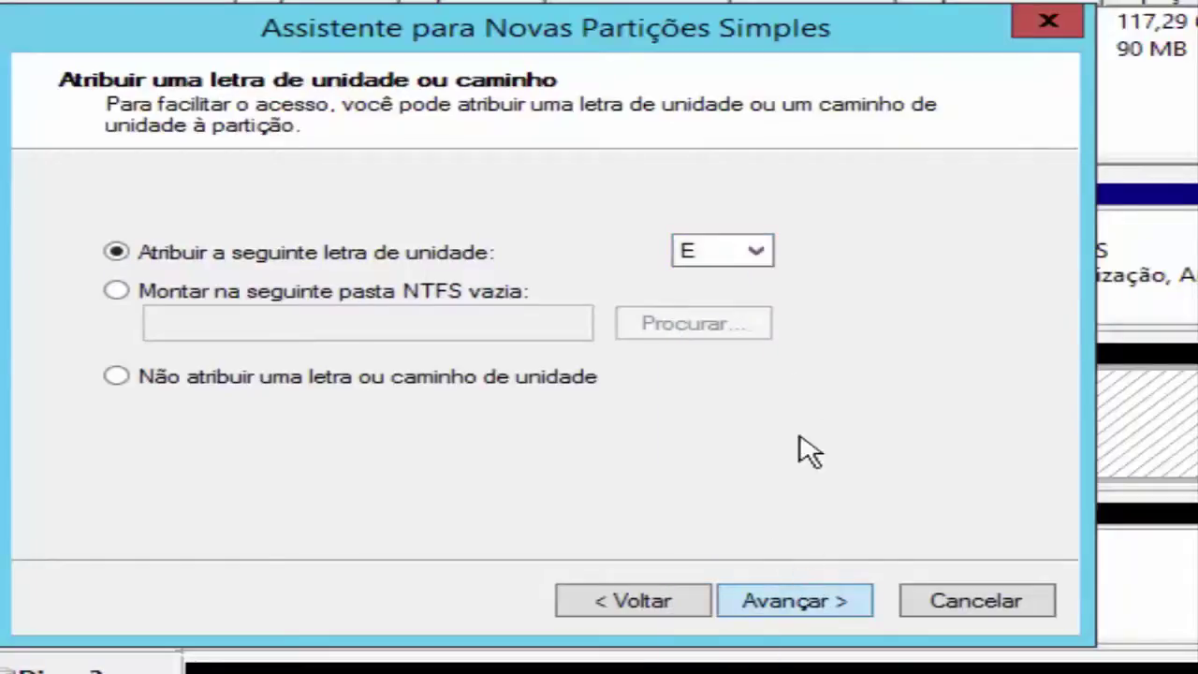
{"action": "left_click", "coordinate": [348, 296]}
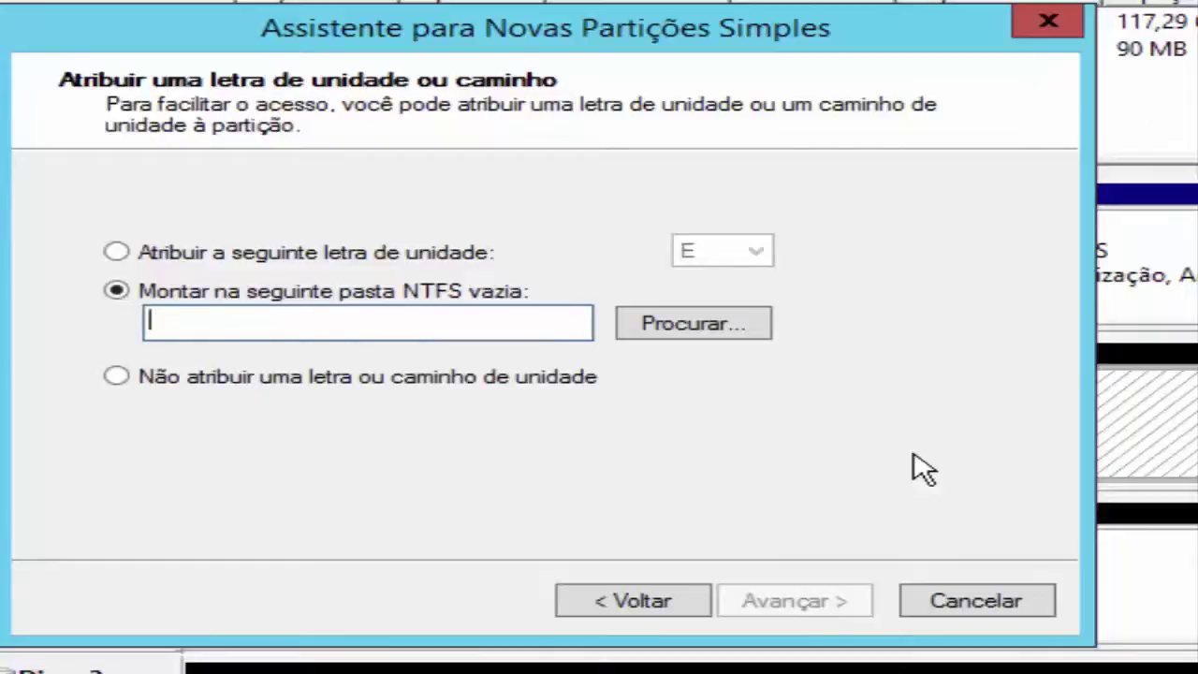
{"action": "left_click", "coordinate": [693, 324]}
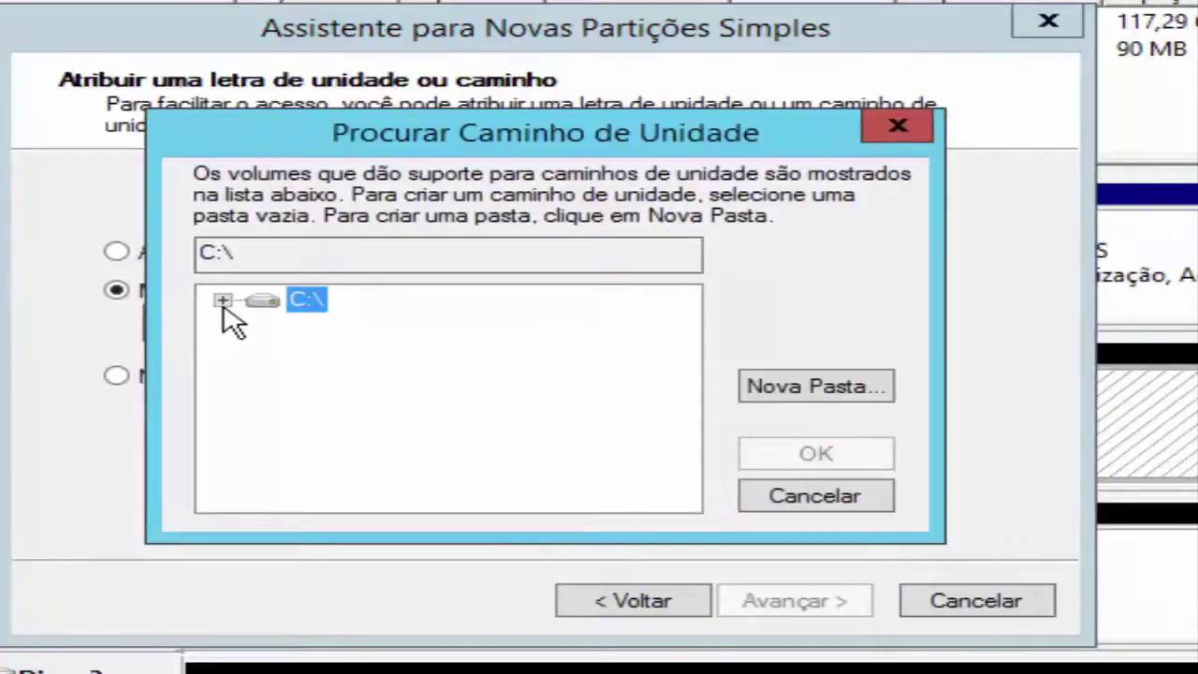
{"action": "left_click", "coordinate": [223, 302]}
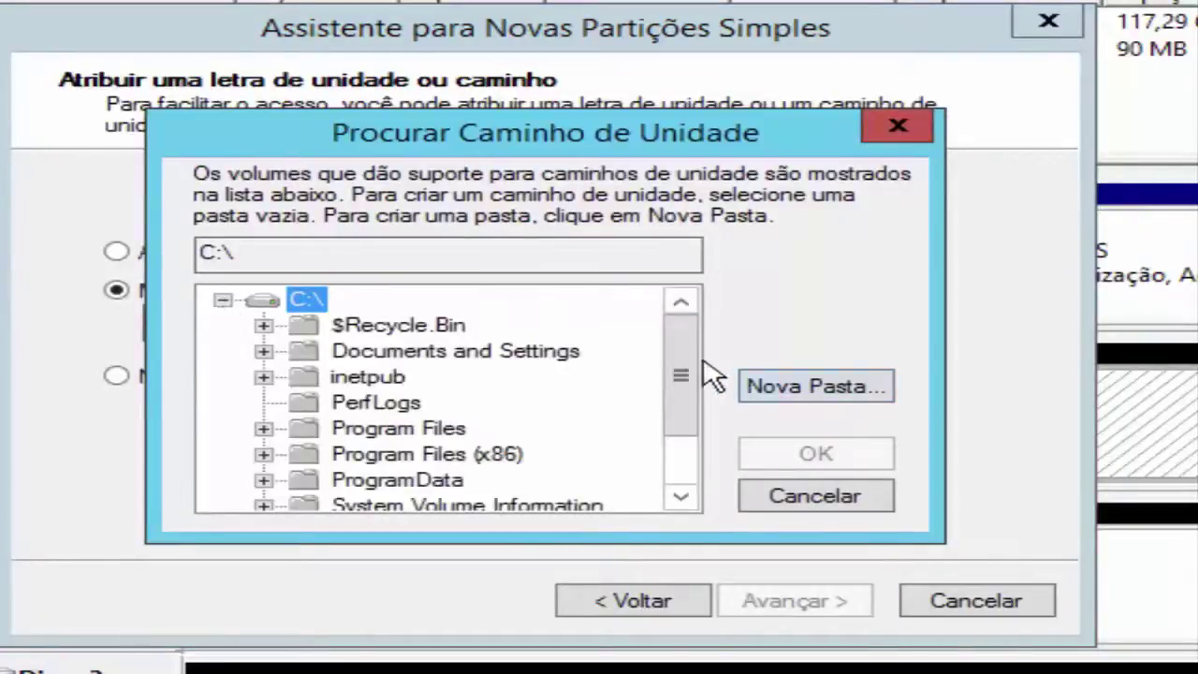
{"action": "left_click_drag", "start_coordinate": [692, 365], "coordinate": [683, 477]}
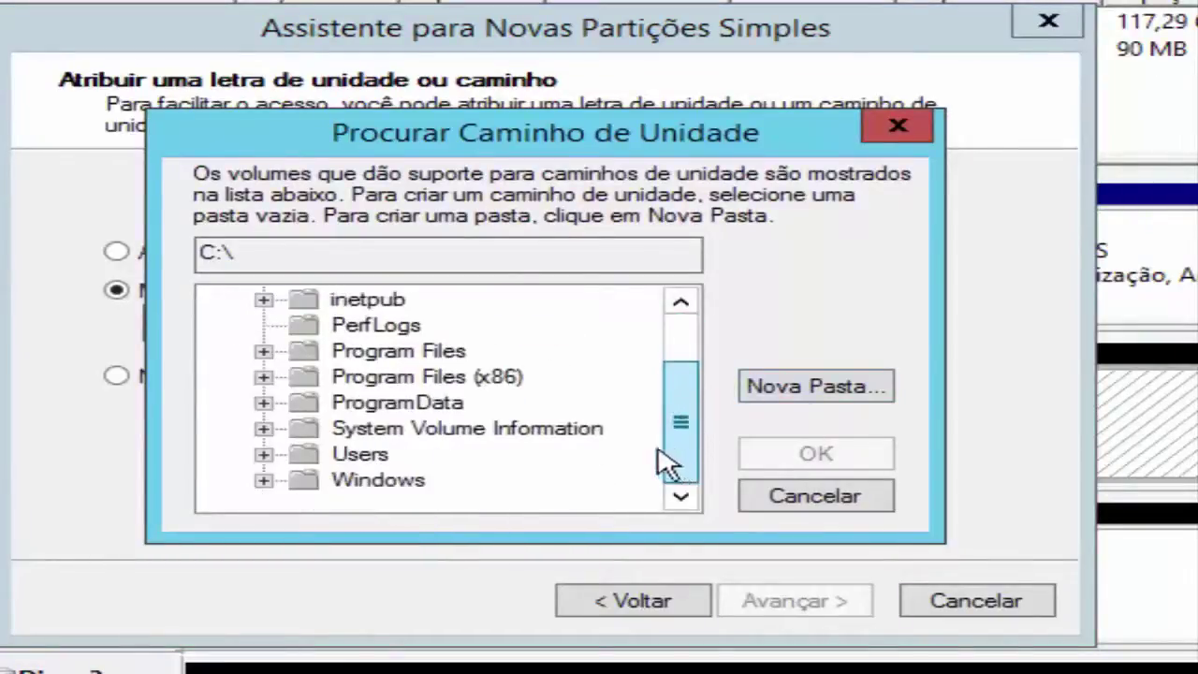
{"action": "left_click_drag", "start_coordinate": [682, 396], "coordinate": [693, 275]}
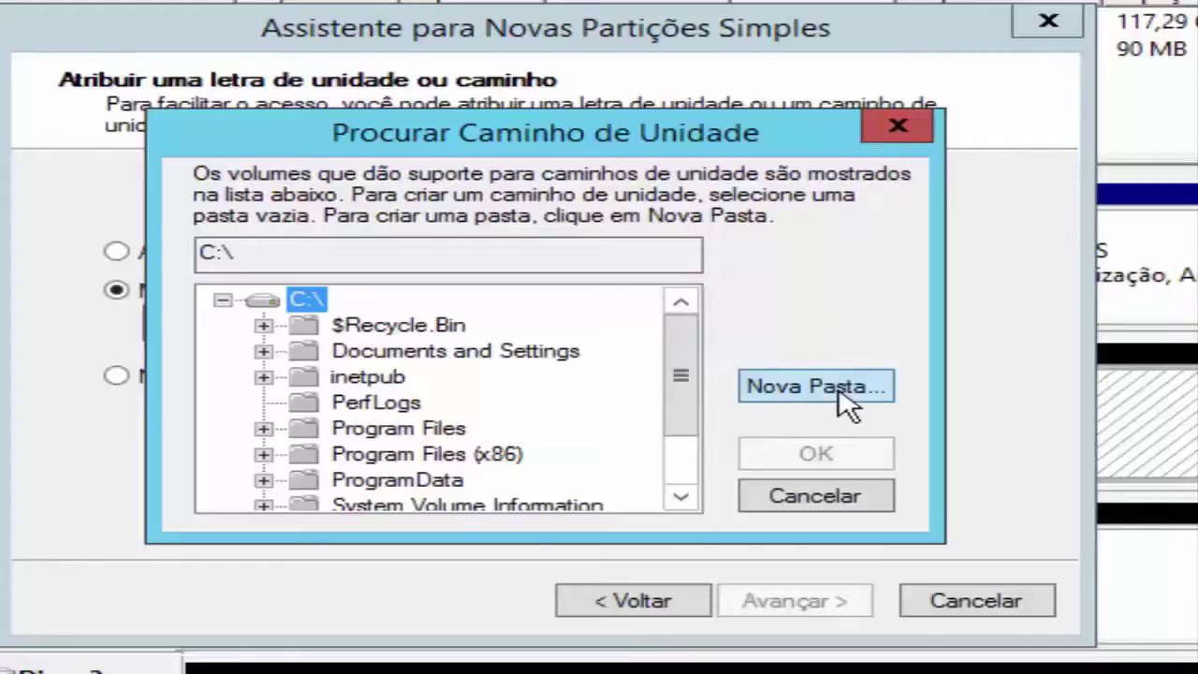
Step: Create a folder named BaseDB on C:\ and accept it as the volume's mount path
{"action": "left_click", "coordinate": [789, 392]}
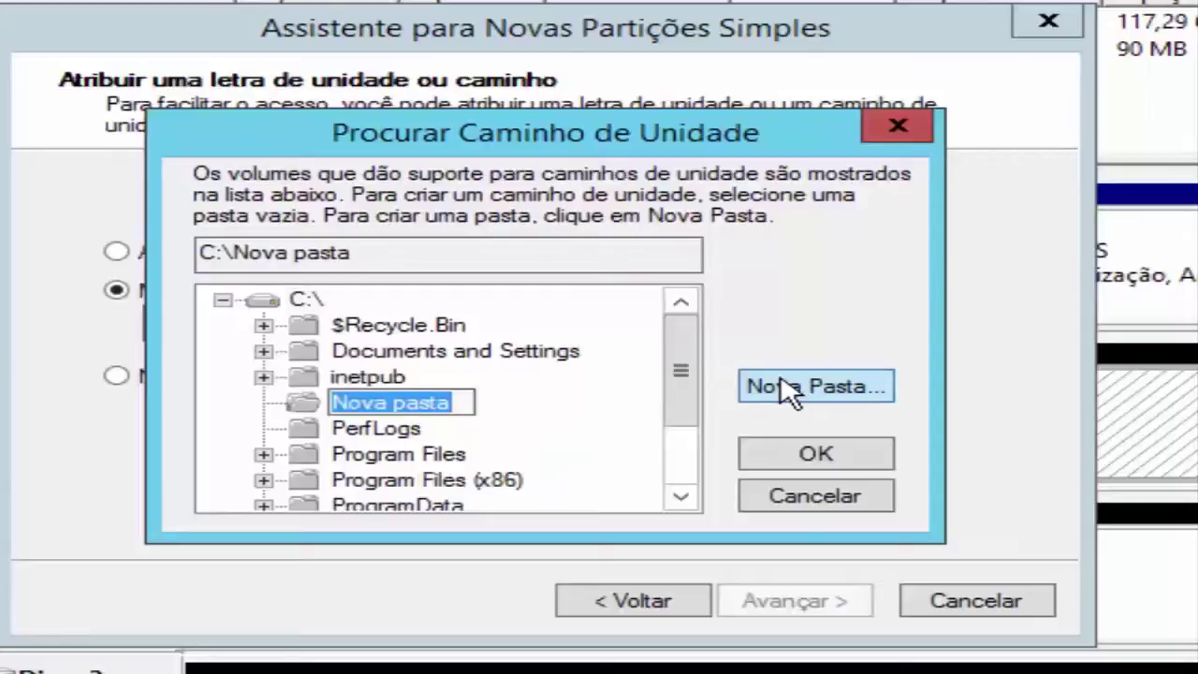
{"action": "type", "text": "Base"}
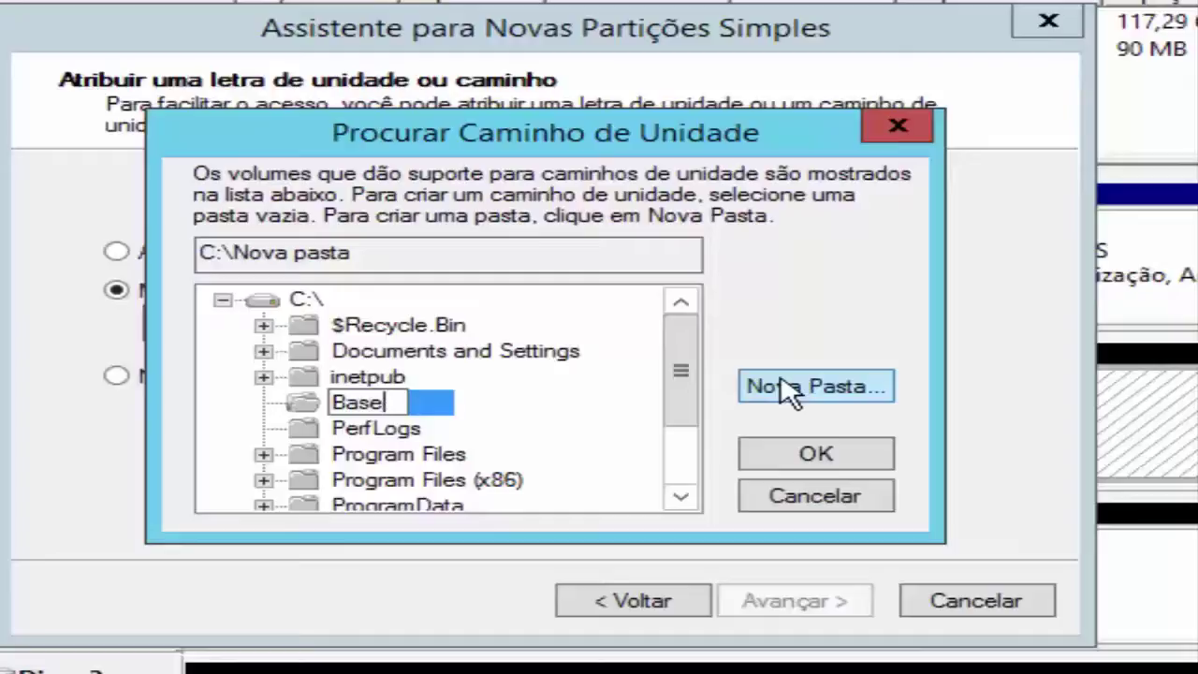
{"action": "type", "text": "DB"}
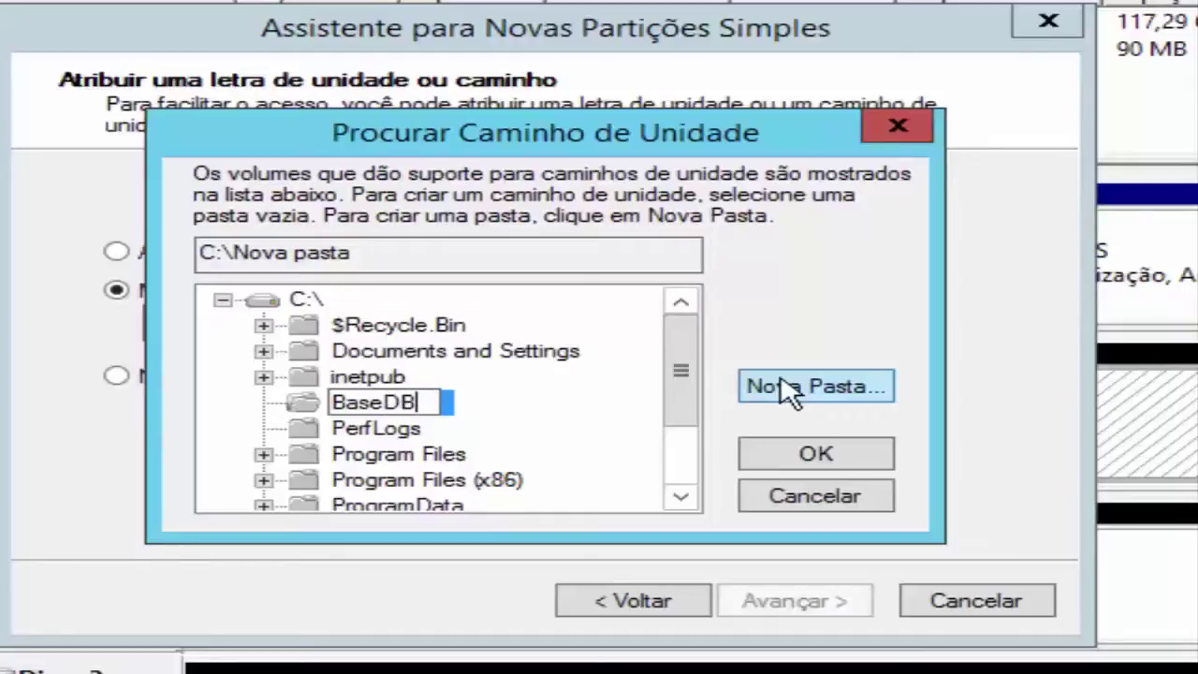
{"action": "key", "text": "Return"}
{"action": "left_click", "coordinate": [795, 459]}
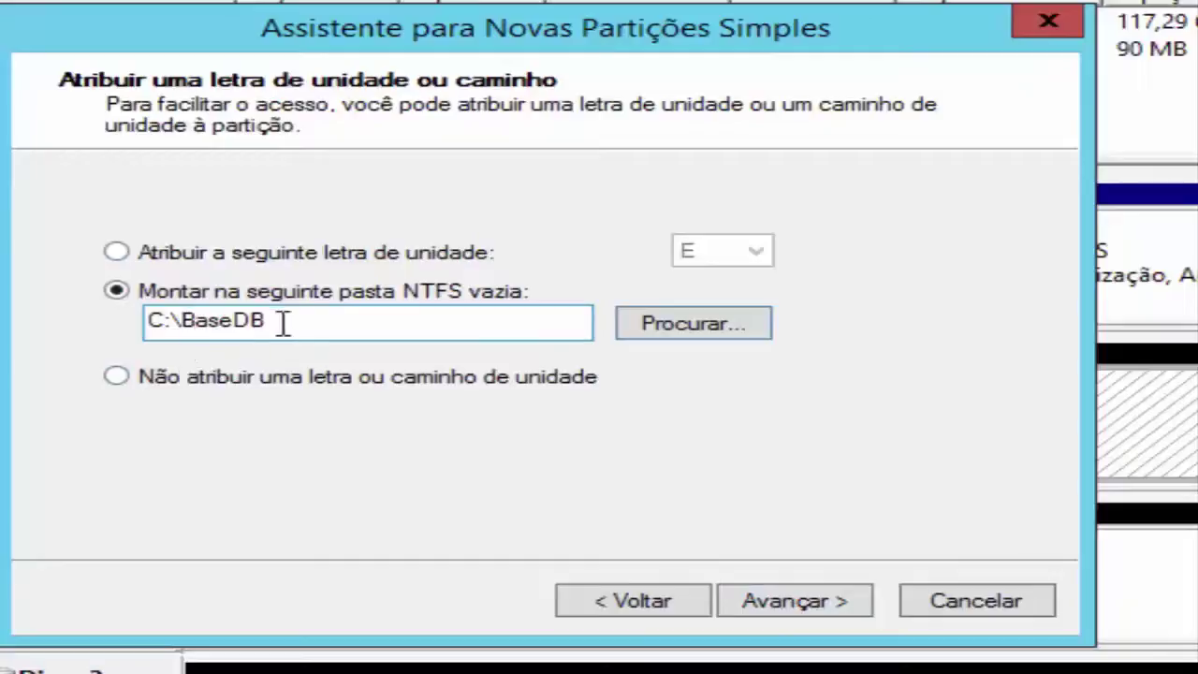
{"action": "left_click_drag", "start_coordinate": [271, 323], "coordinate": [139, 318]}
{"action": "left_click", "coordinate": [862, 608]}
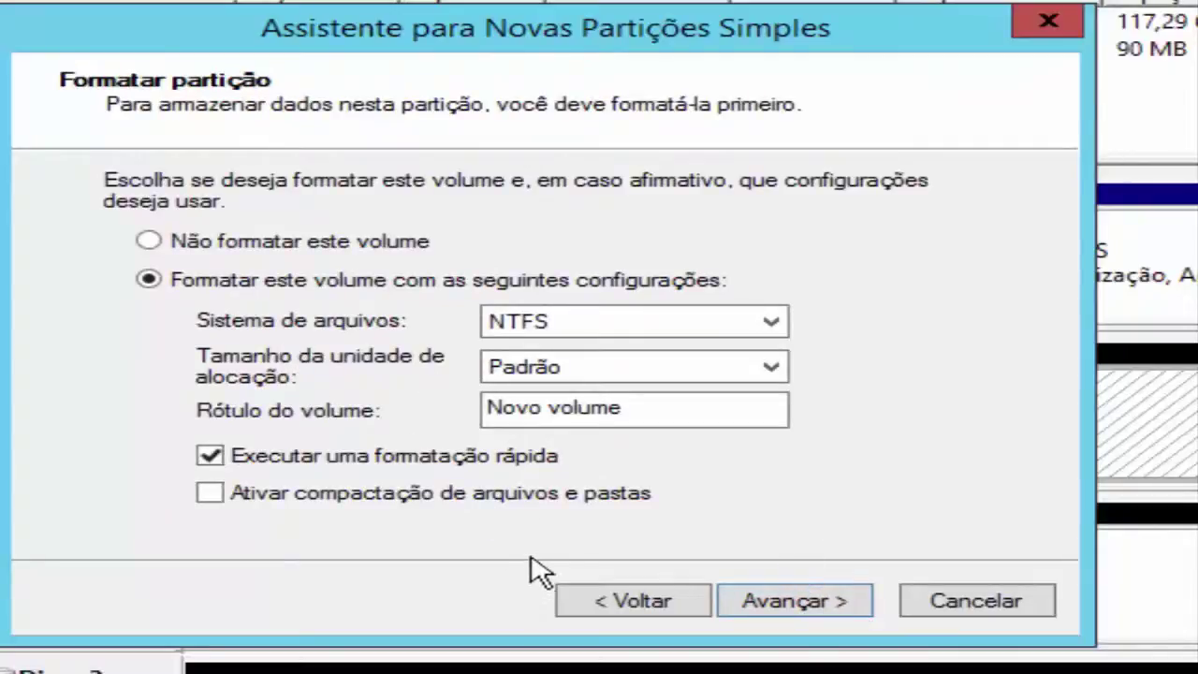
Step: Quick-format the volume as NTFS with the default allocation unit size and label Novo volume, and complete the wizard
{"action": "left_click", "coordinate": [797, 615]}
{"action": "left_click", "coordinate": [796, 608]}
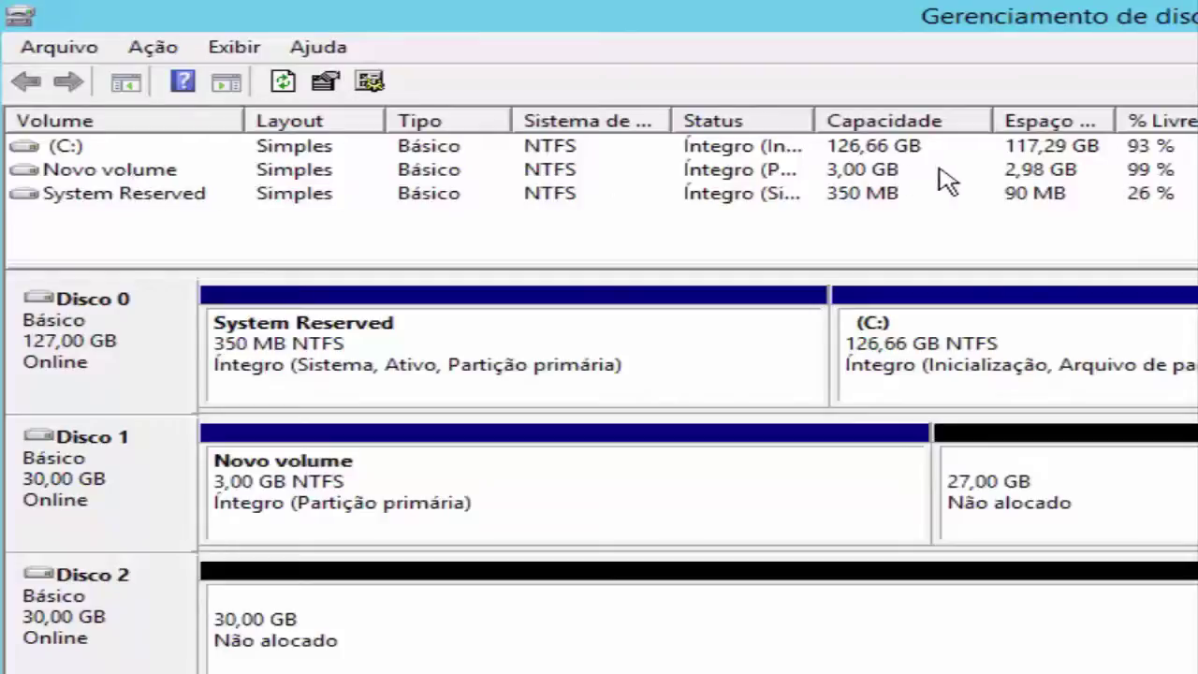
{"action": "left_click", "coordinate": [541, 485]}
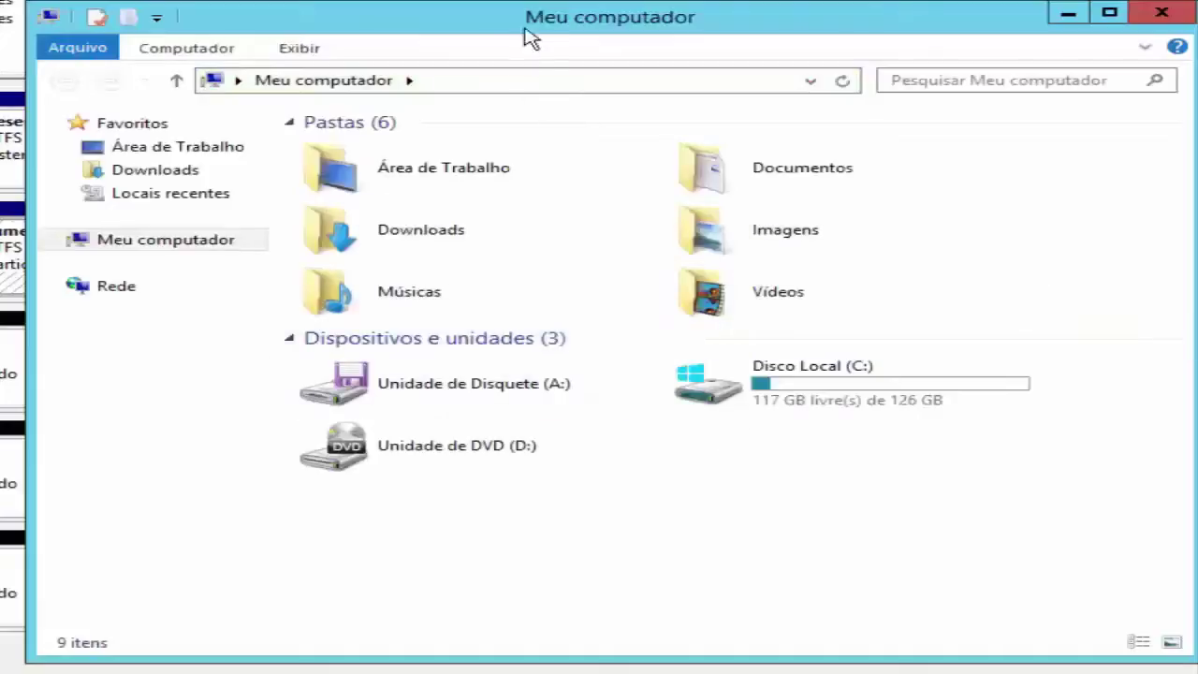
Step: Switch to File Explorer and open the BaseDB mounted folder on Disco Local (C:) to check its contents and path
{"action": "left_click", "coordinate": [841, 403]}
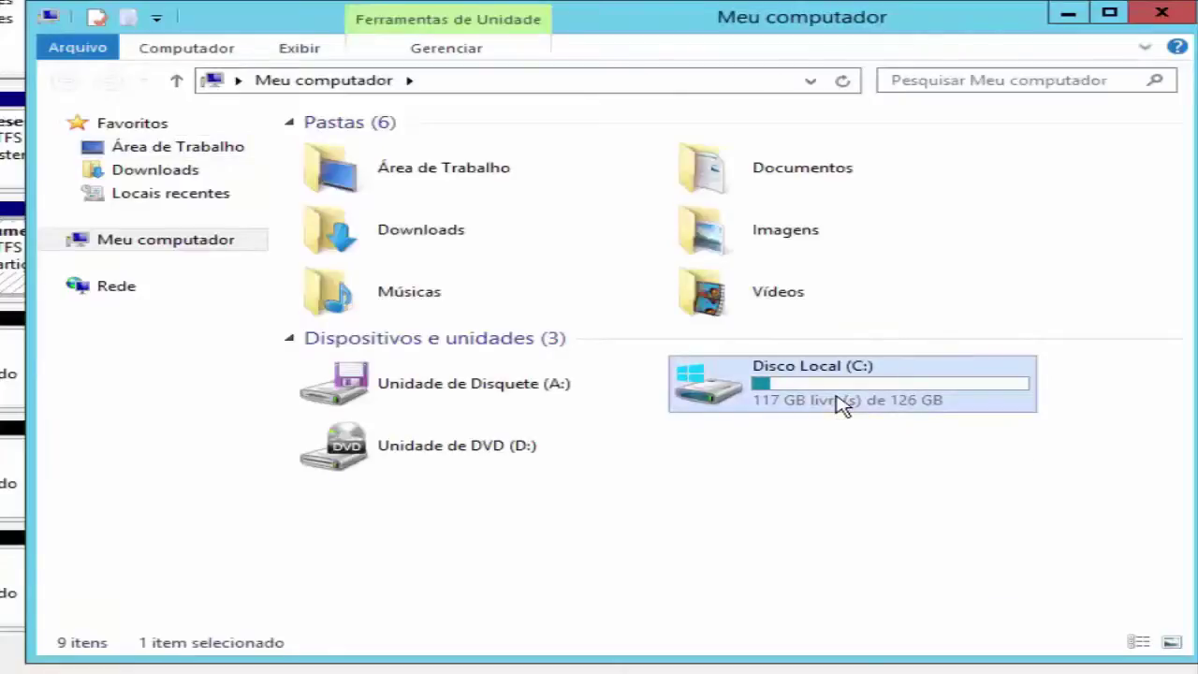
{"action": "double_click", "coordinate": [841, 403]}
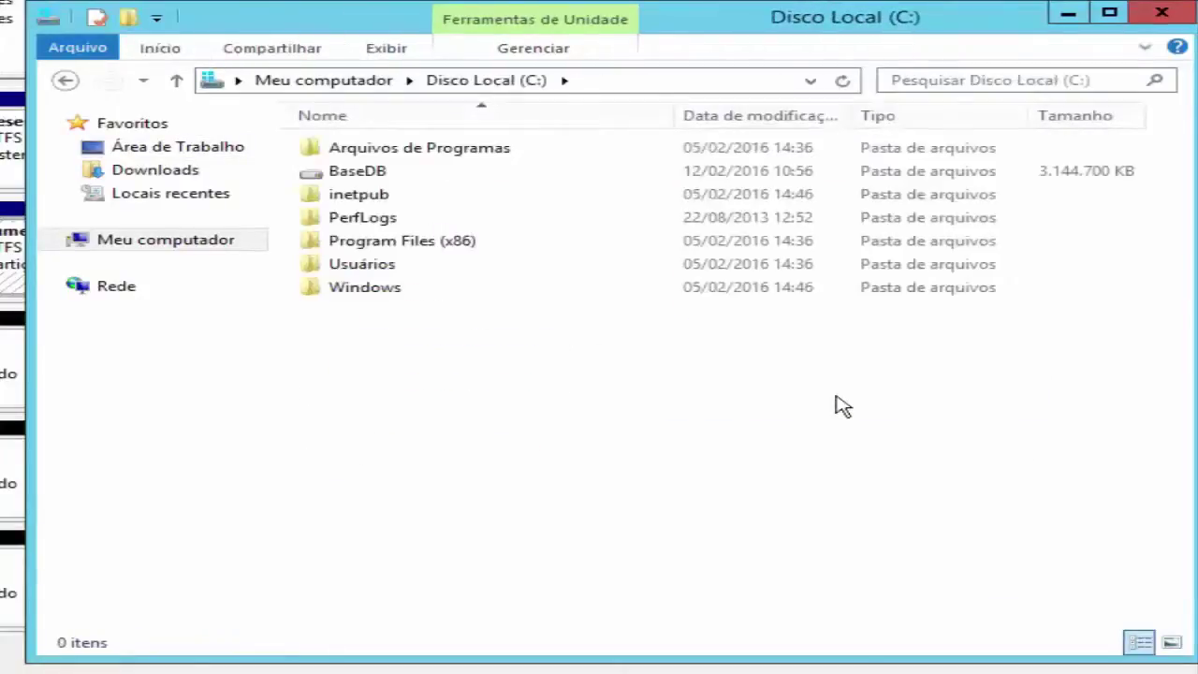
{"action": "left_click", "coordinate": [385, 181]}
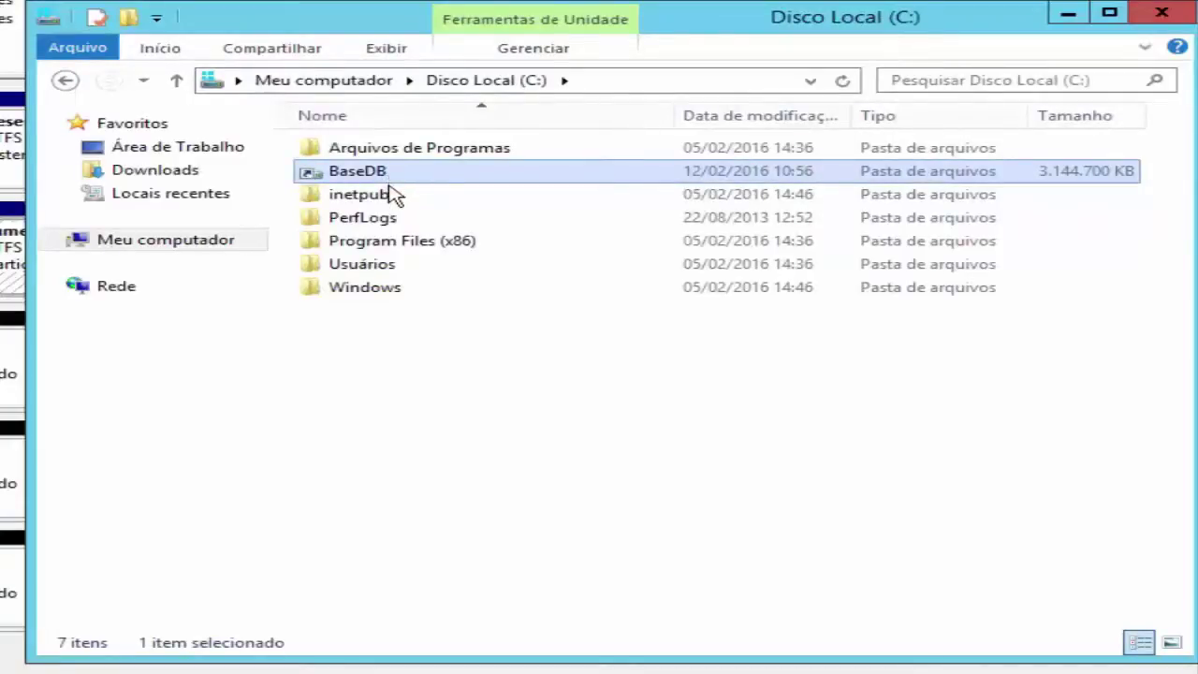
{"action": "key", "text": "F2"}
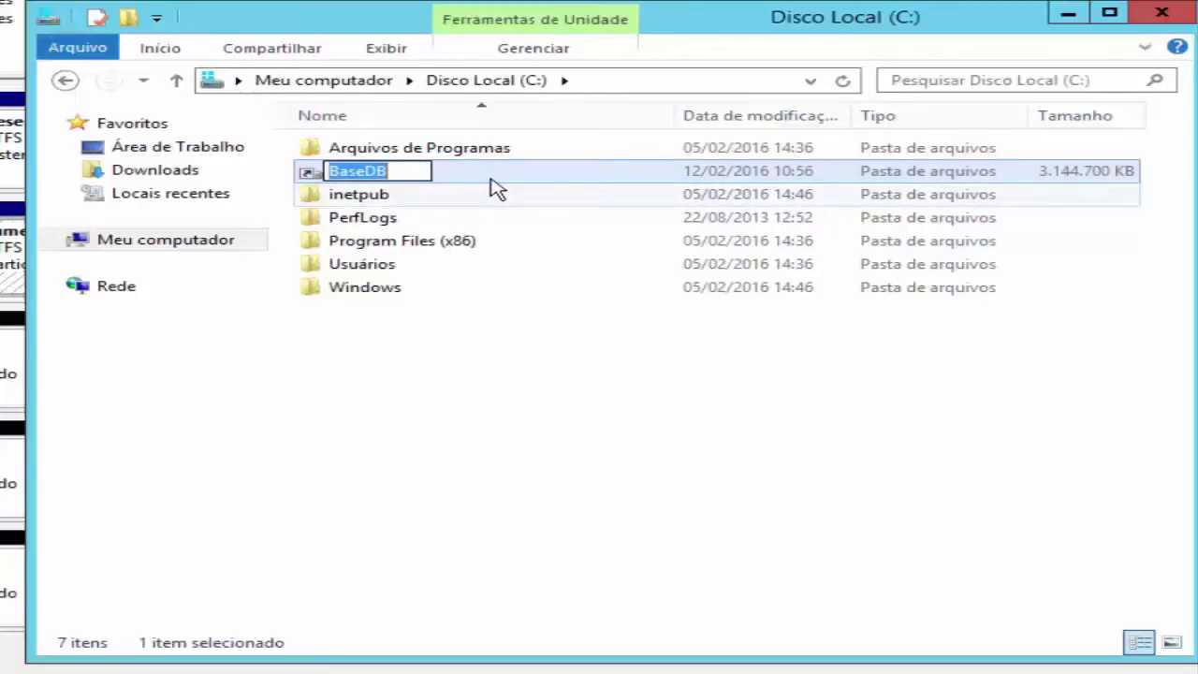
{"action": "key", "text": "End"}
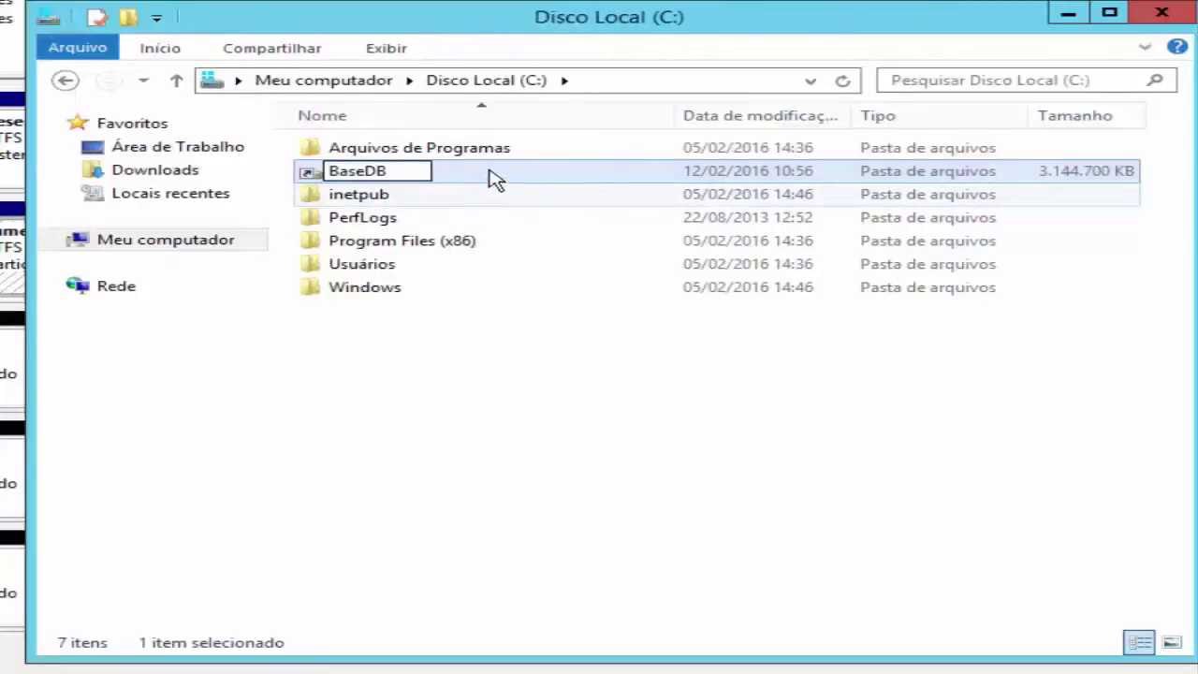
{"action": "key", "text": "Return"}
{"action": "key", "text": "Return"}
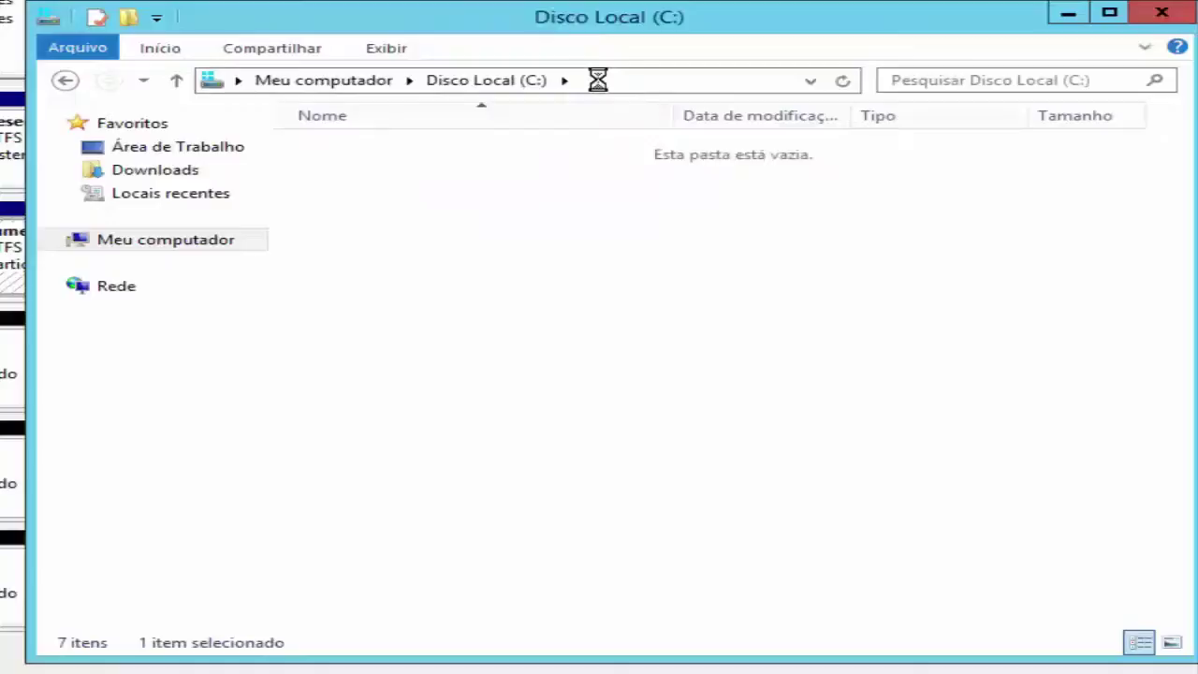
{"action": "left_click", "coordinate": [674, 88]}
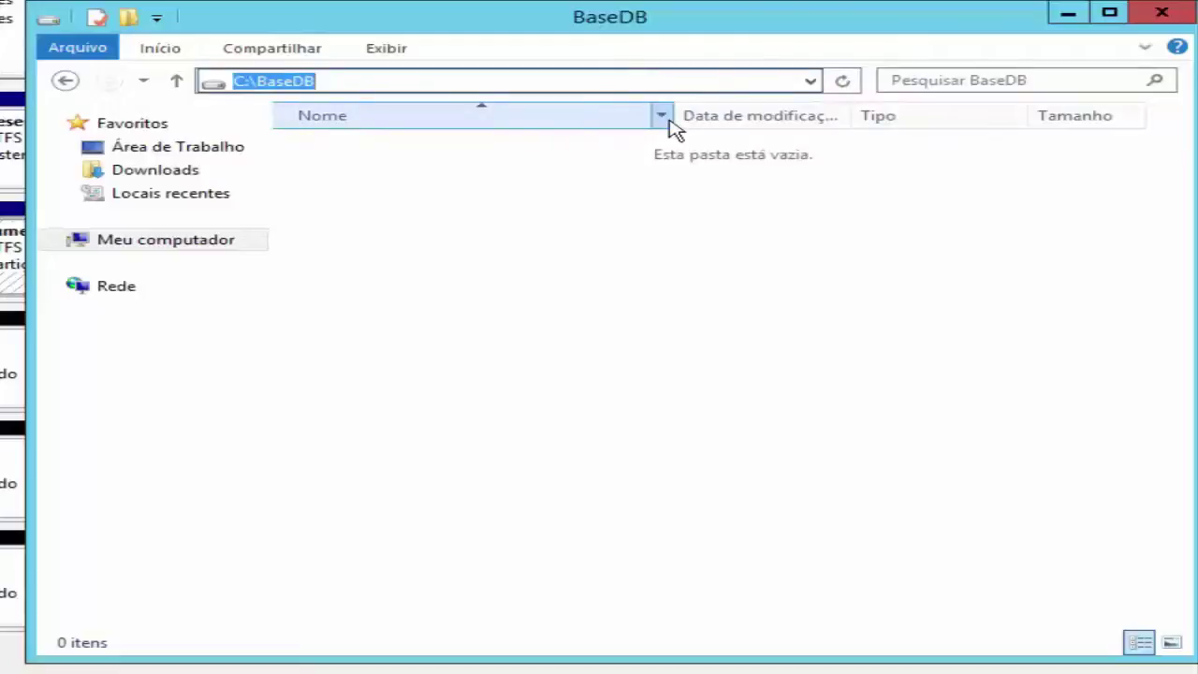
Step: Go back to Meu computador to check the listed drives, and minimize File Explorer to return to Disk Management
{"action": "left_click", "coordinate": [65, 82]}
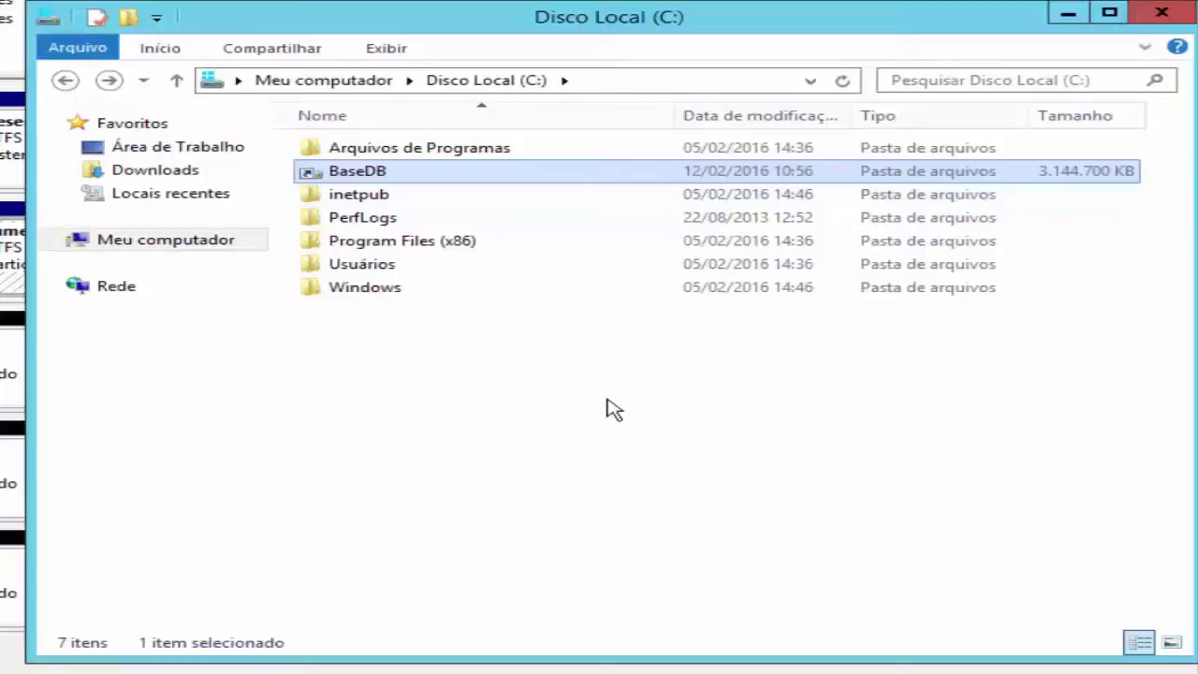
{"action": "left_click", "coordinate": [187, 241]}
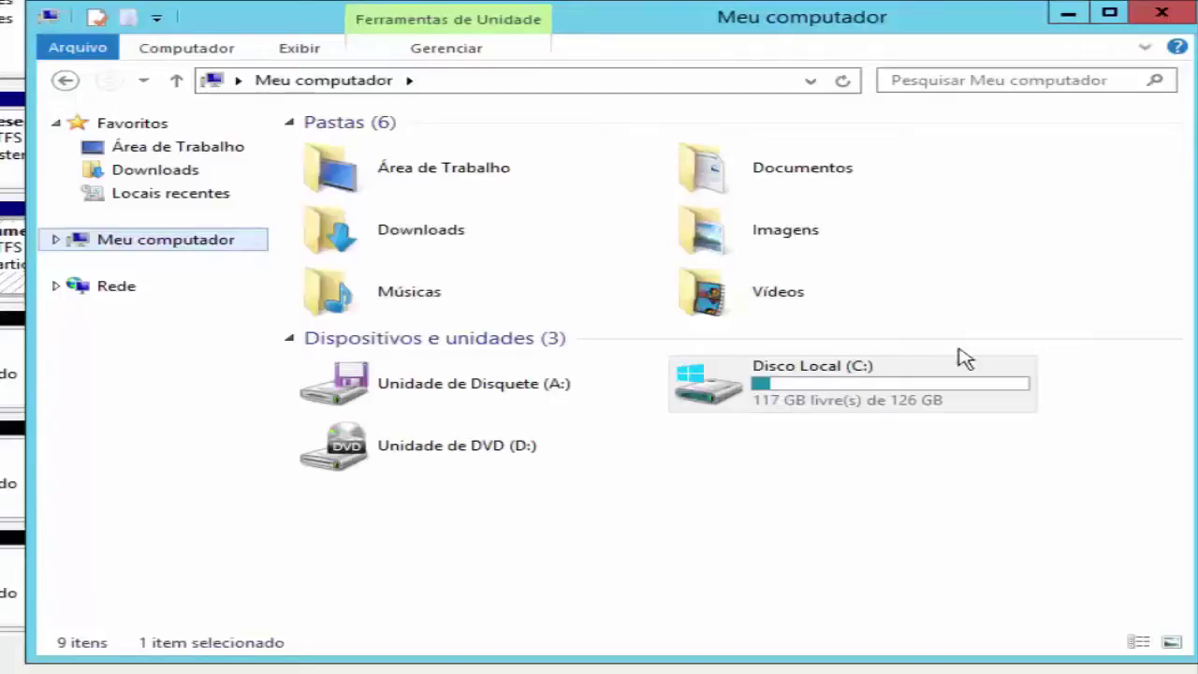
{"action": "left_click", "coordinate": [1068, 15]}
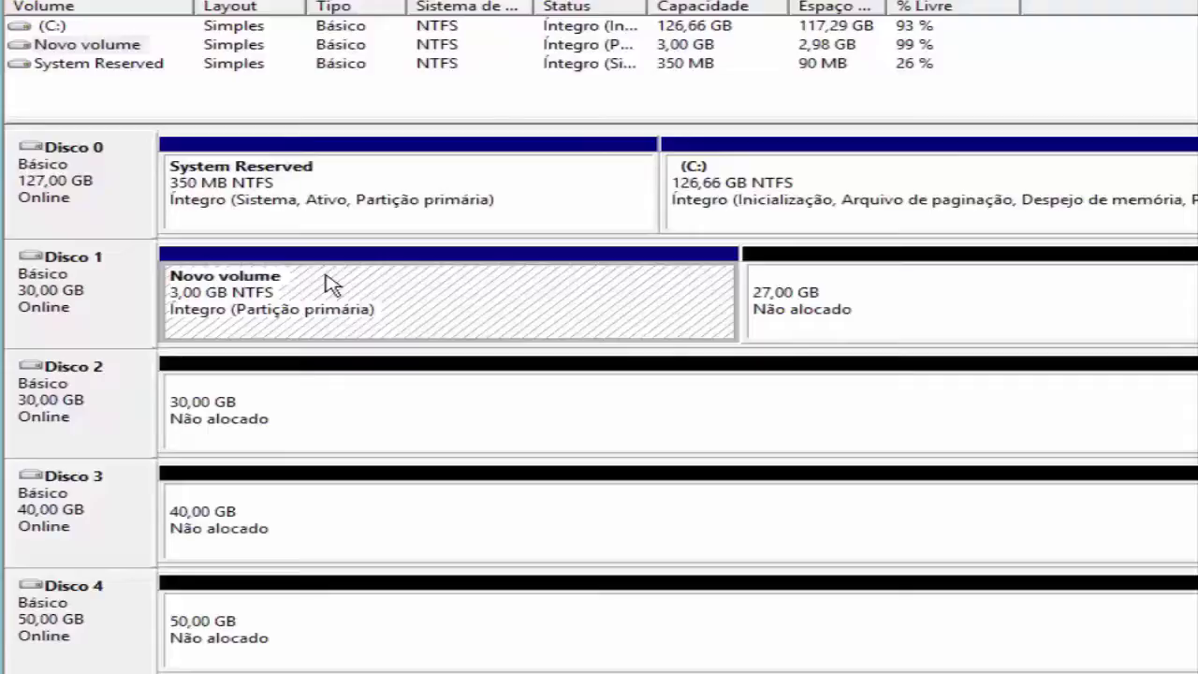
Step: Start a second simple volume in Disco 1's remaining unallocated space and set its size to 2764 MB
{"action": "right_click", "coordinate": [899, 306]}
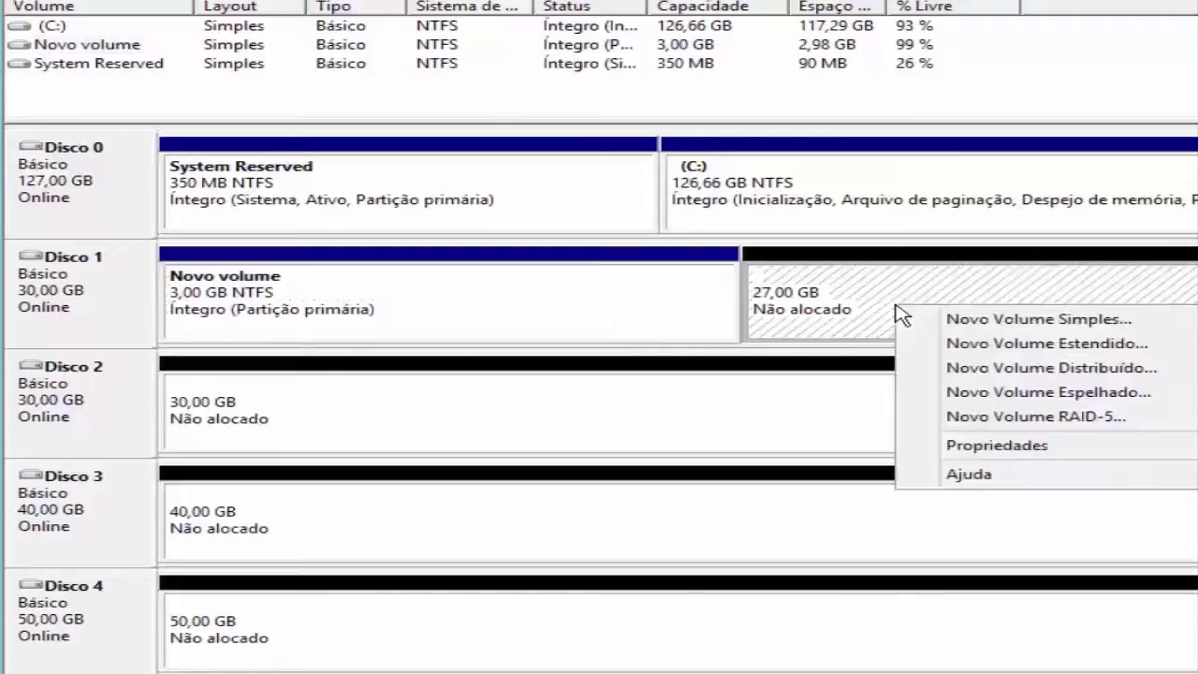
{"action": "left_click", "coordinate": [996, 322]}
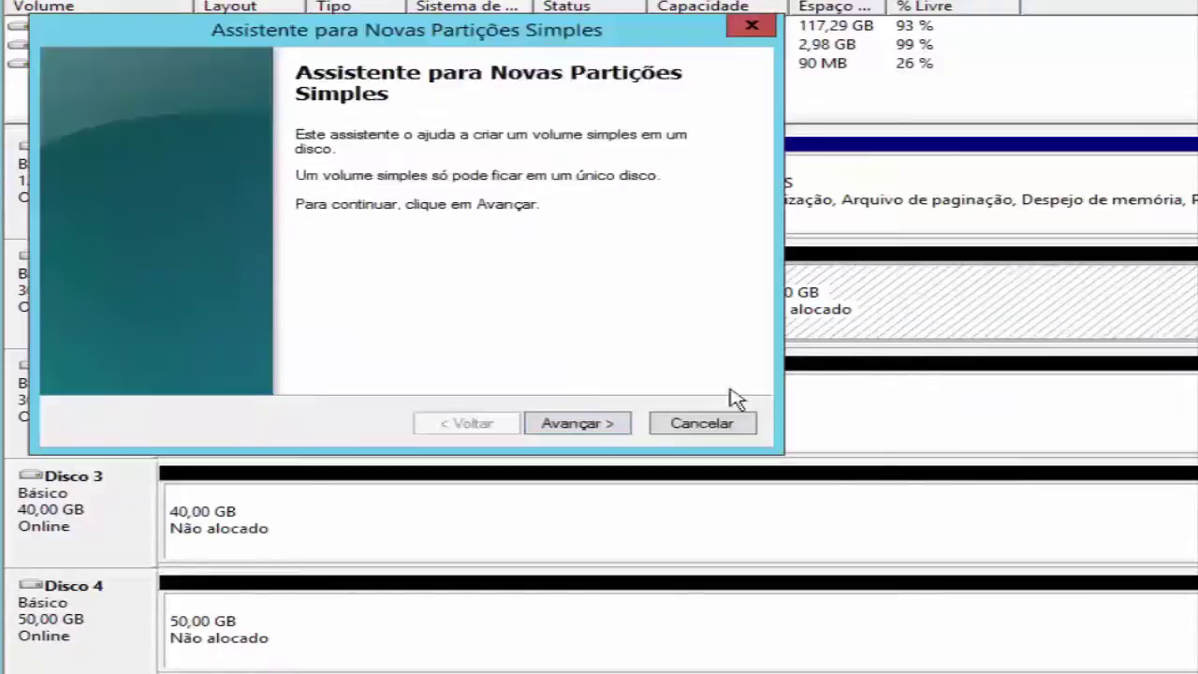
{"action": "left_click", "coordinate": [576, 424]}
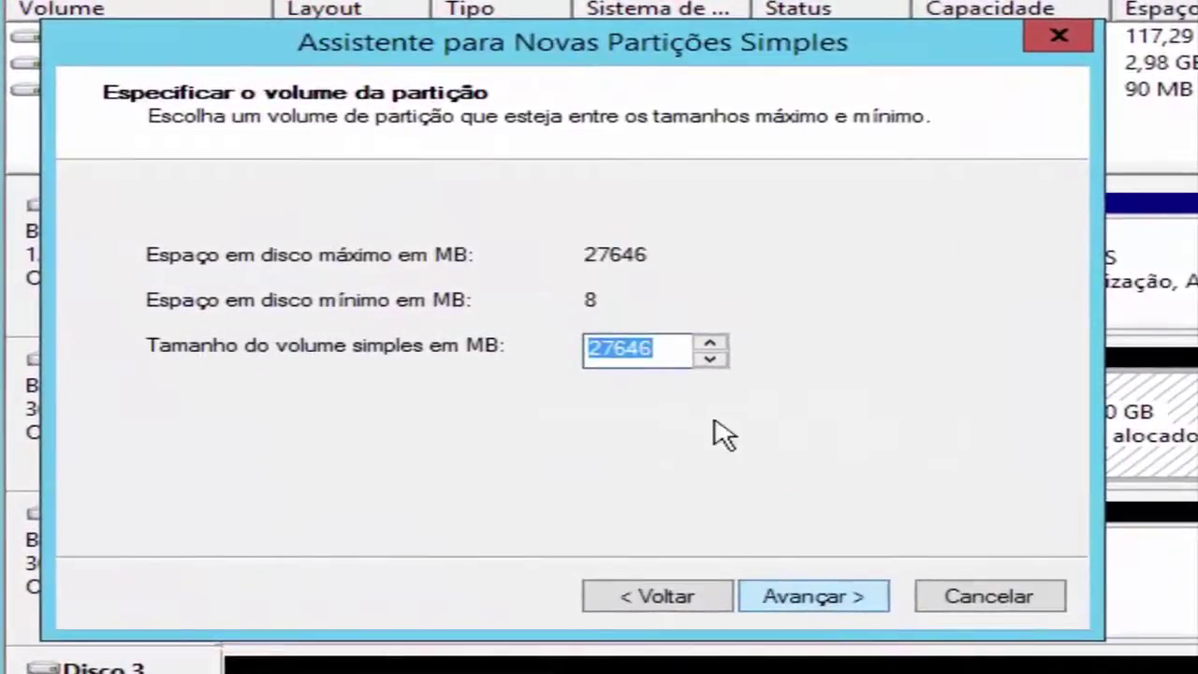
{"action": "left_click", "coordinate": [687, 348]}
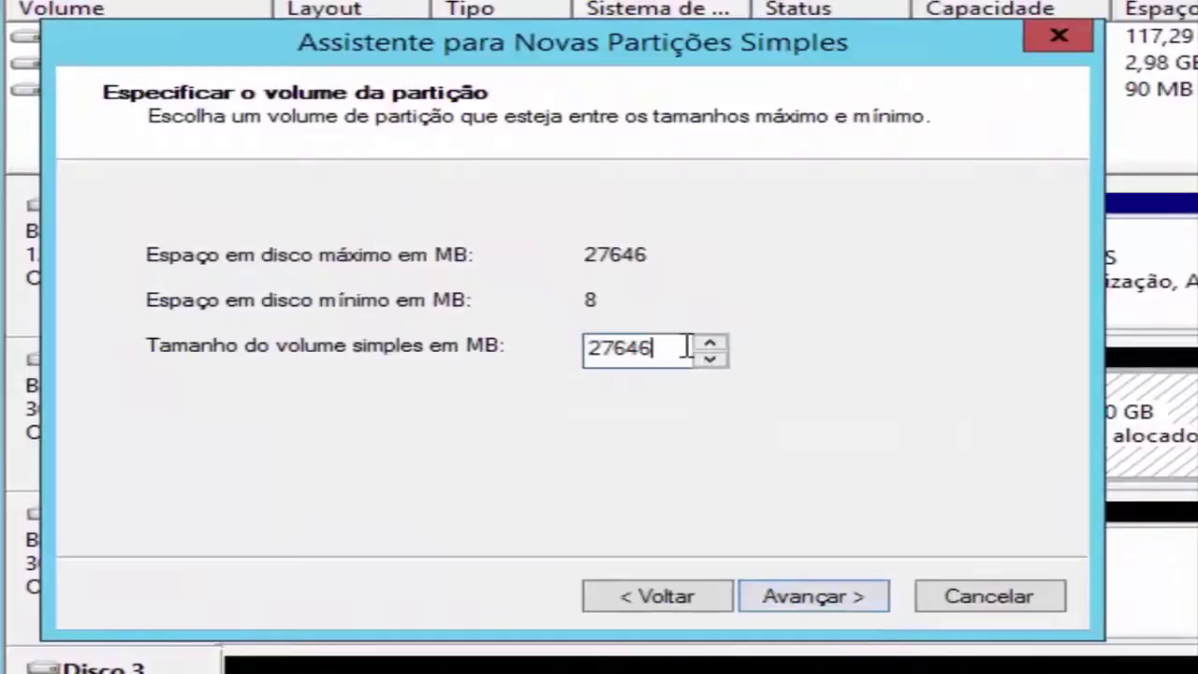
{"action": "key", "text": "BackSpace"}
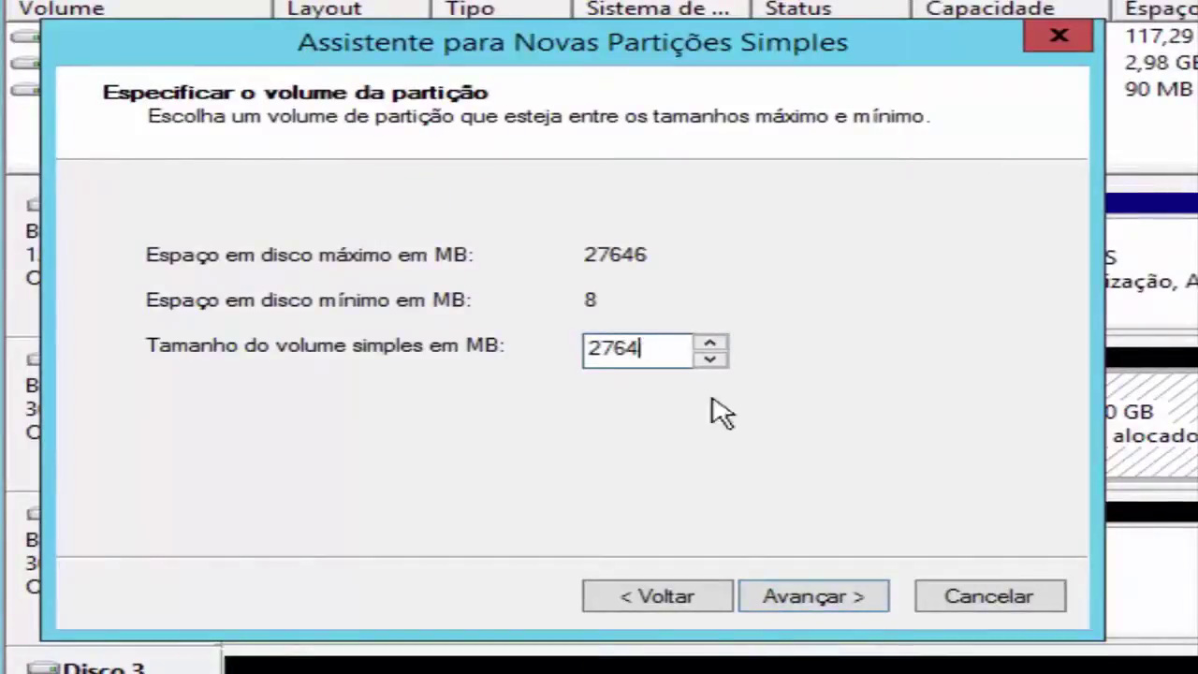
{"action": "left_click", "coordinate": [836, 602]}
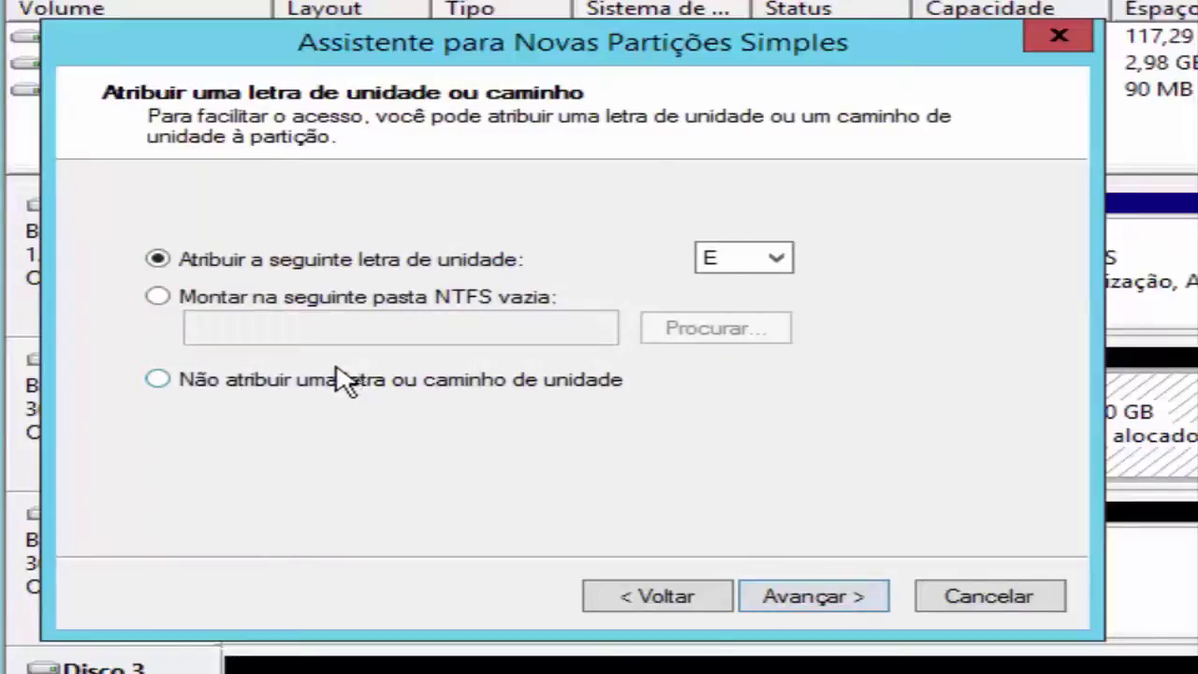
Step: Assign drive letter E to the new volume and choose NTFS with the Padrão allocation unit size
{"action": "left_click", "coordinate": [844, 606]}
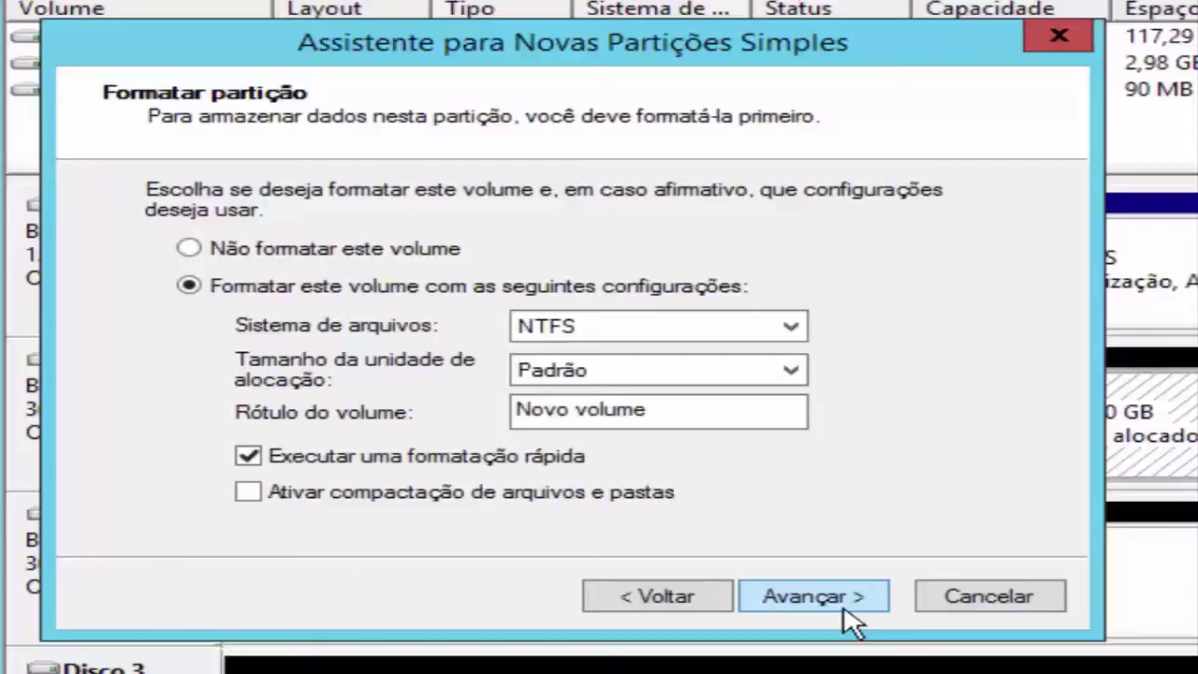
{"action": "left_click", "coordinate": [791, 326]}
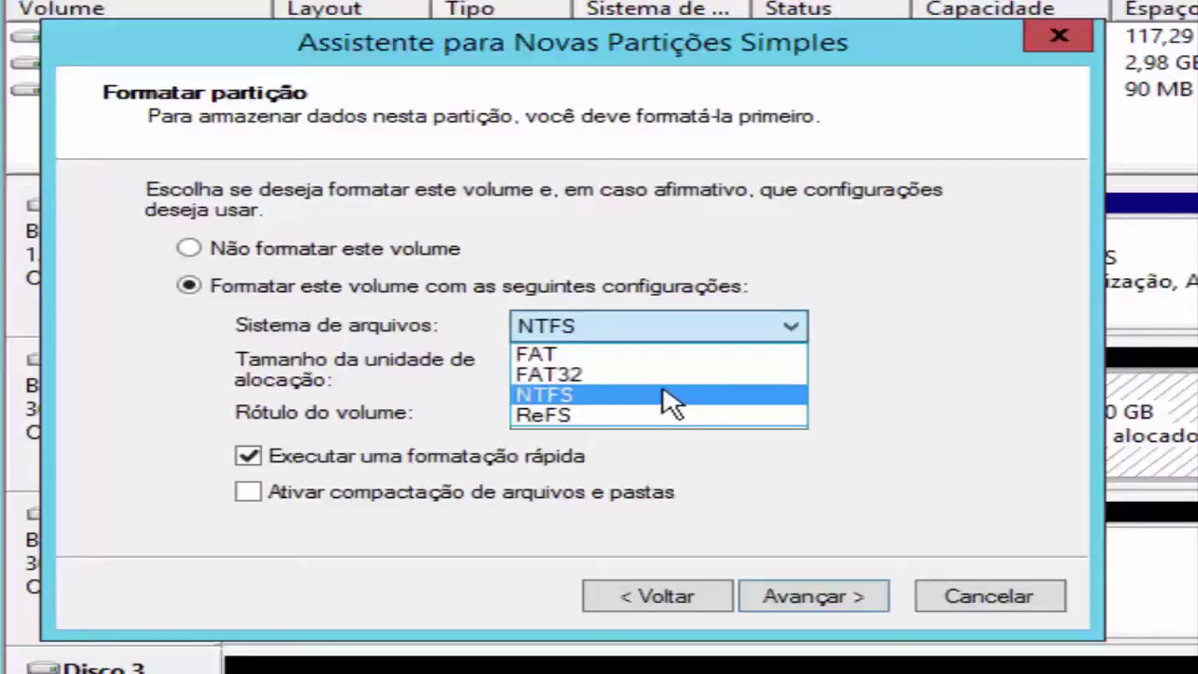
{"action": "left_click", "coordinate": [594, 397]}
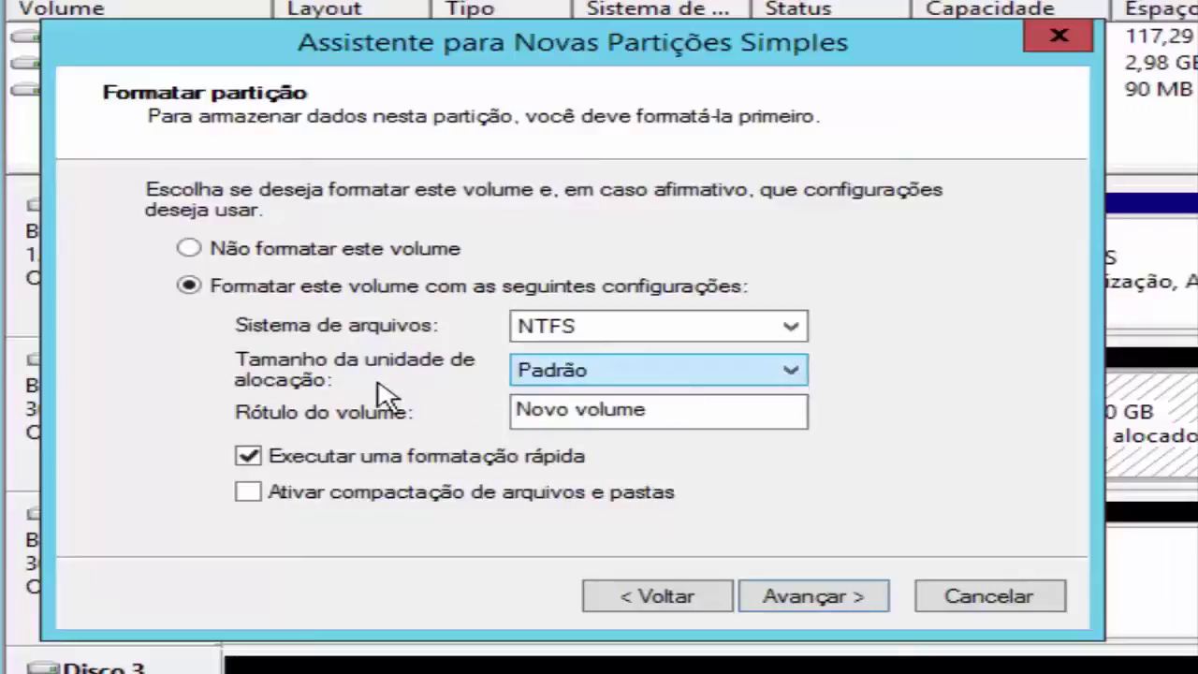
{"action": "left_click", "coordinate": [798, 380]}
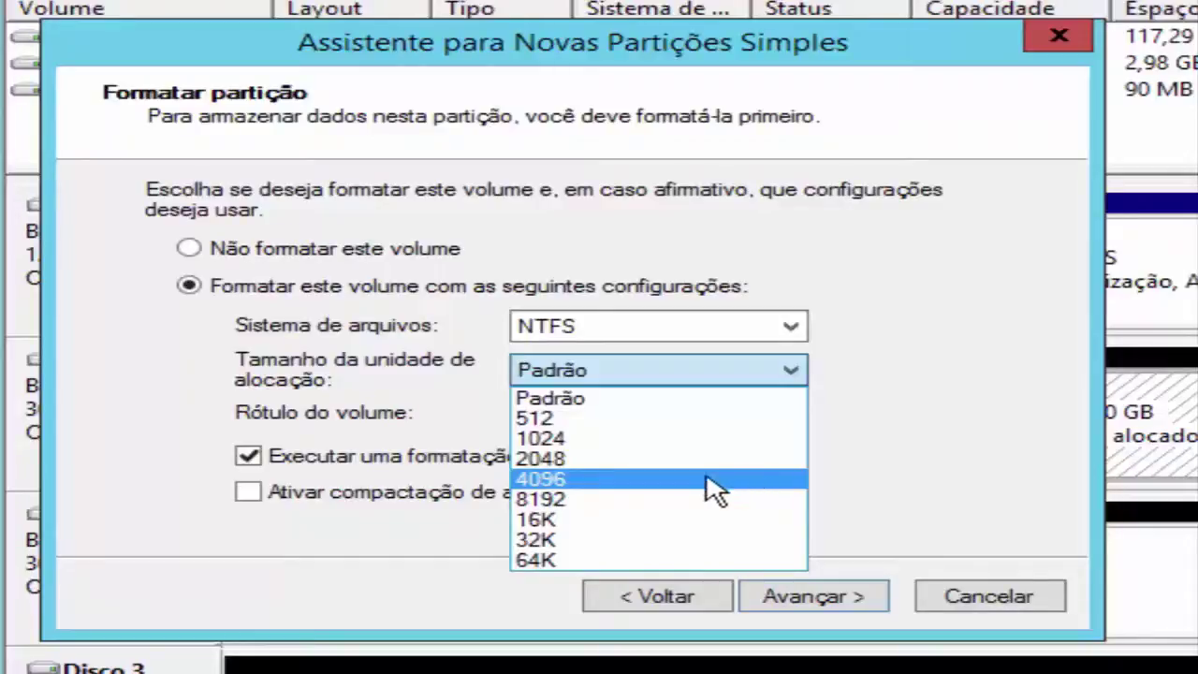
{"action": "left_click", "coordinate": [708, 477]}
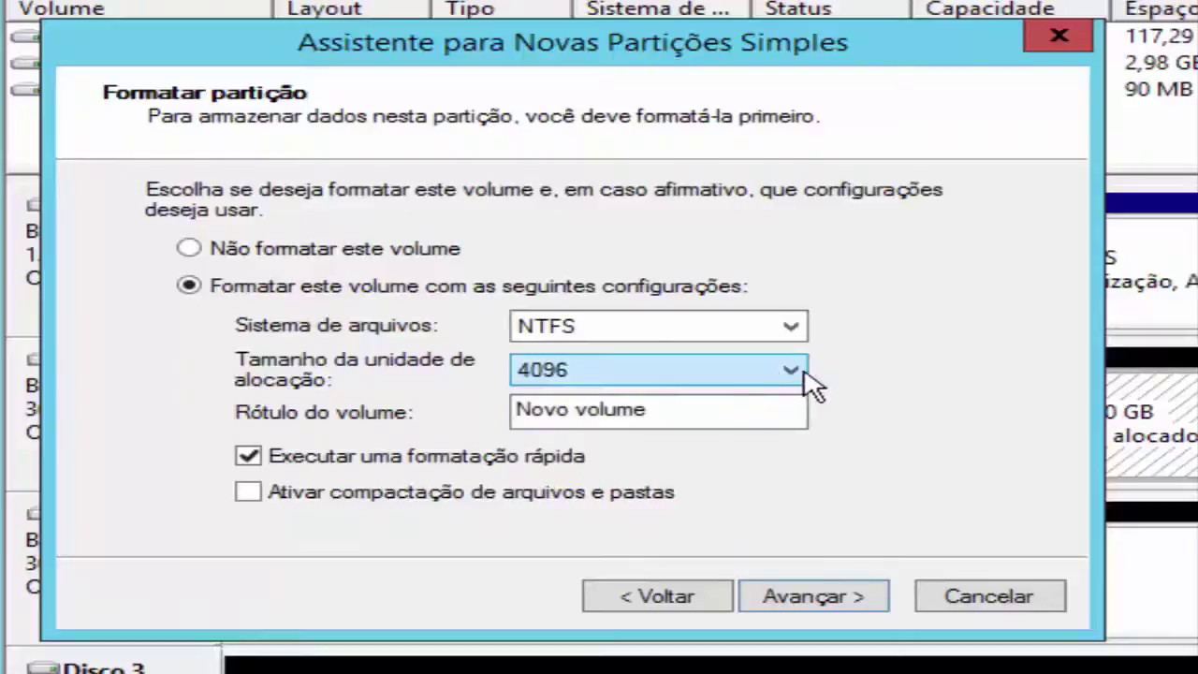
{"action": "left_click", "coordinate": [767, 379]}
{"action": "left_click", "coordinate": [588, 397]}
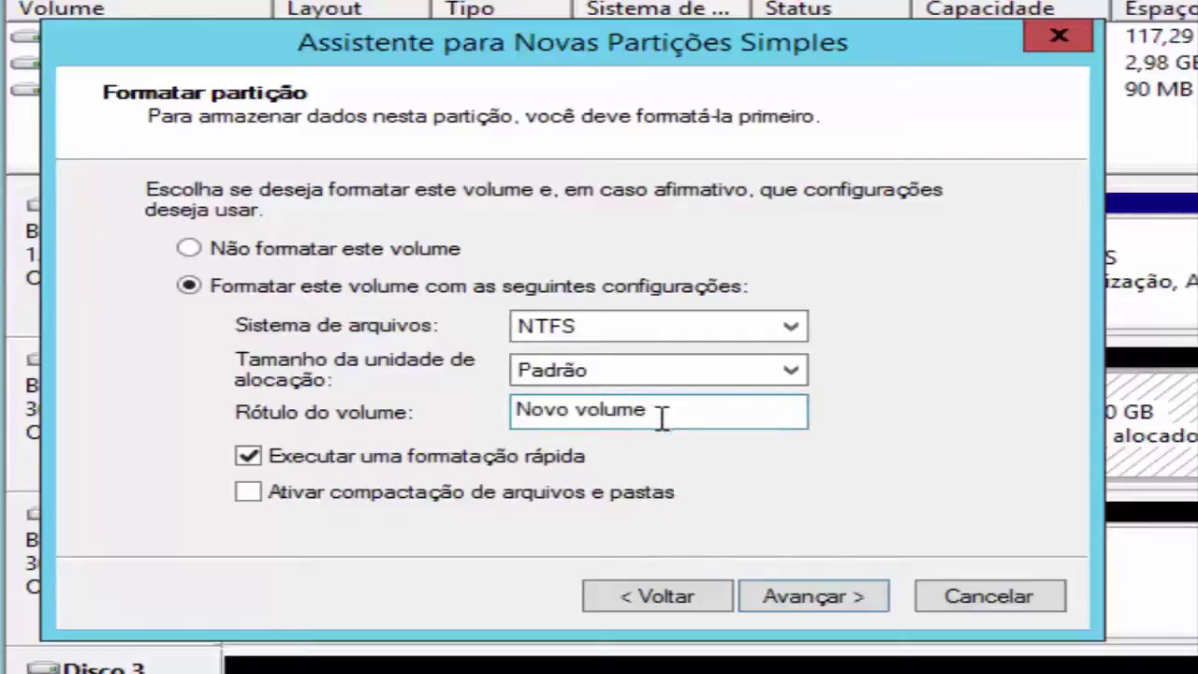
Step: Set the volume label to DiscoE
{"action": "left_click", "coordinate": [693, 413]}
{"action": "left_click_drag", "start_coordinate": [649, 409], "coordinate": [396, 409]}
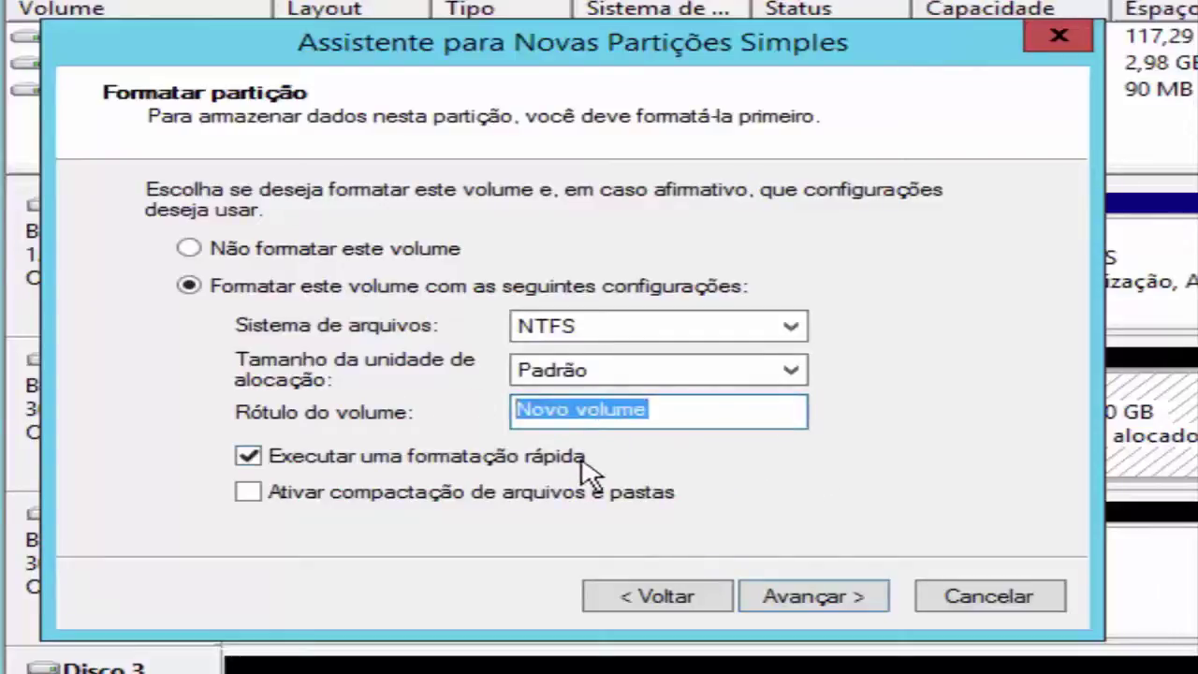
{"action": "type", "text": "dis"}
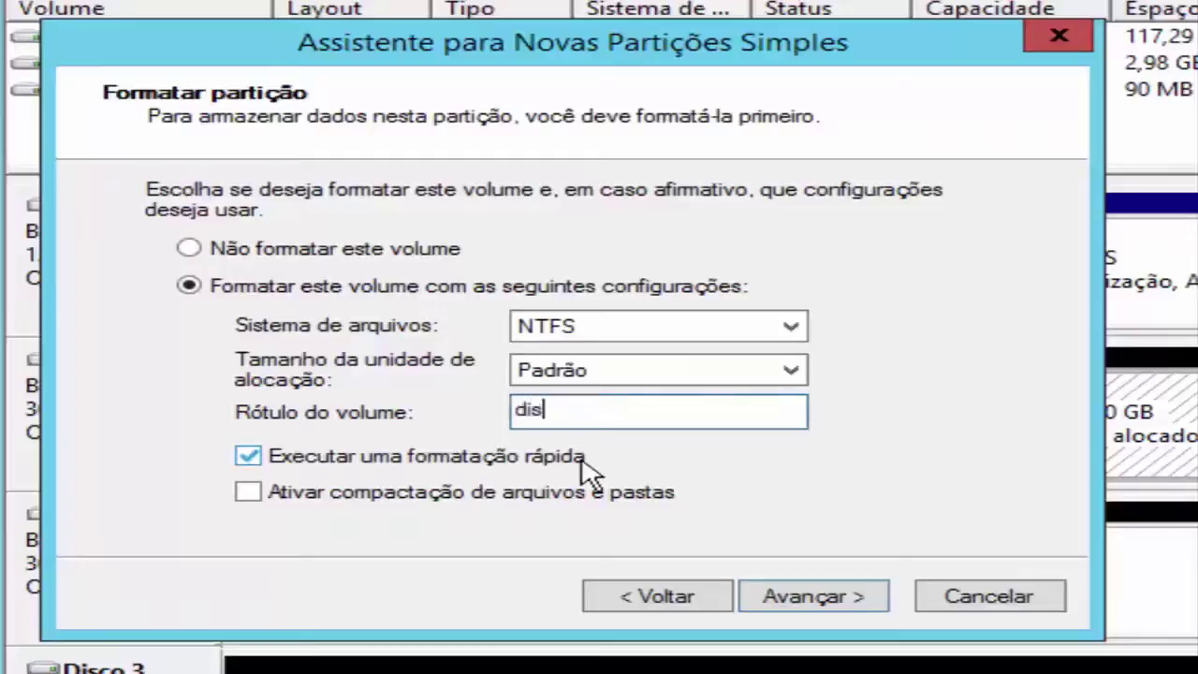
{"action": "type", "text": "e"}
{"action": "key", "text": "BackSpace"}
{"action": "key", "text": "BackSpace"}
{"action": "key", "text": "BackSpace"}
{"action": "key", "text": "BackSpace"}
{"action": "type", "text": "Disco"}
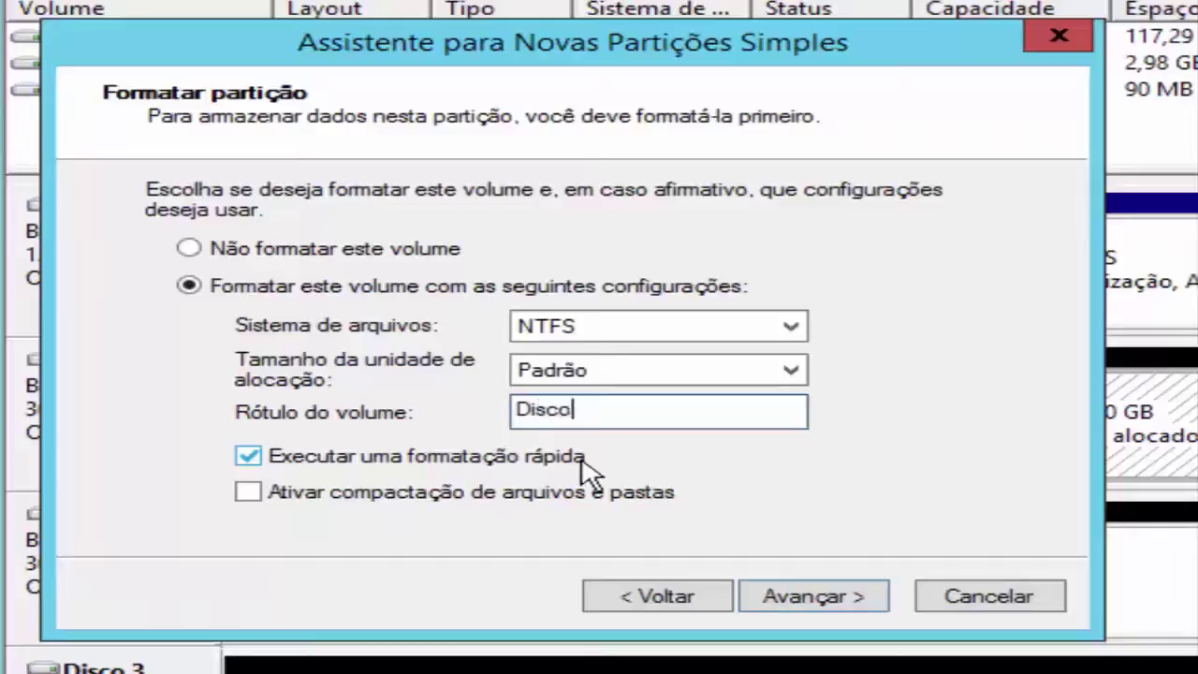
{"action": "type", "text": "E"}
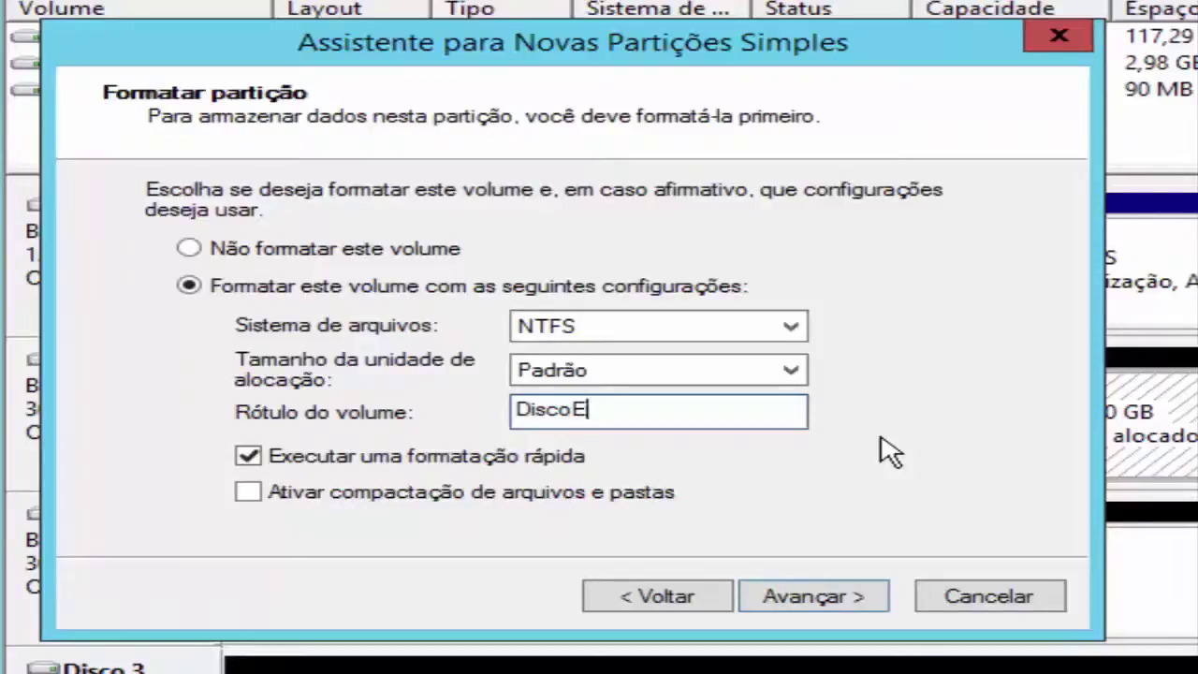
Step: Keep quick formatting enabled, review the summary of the chosen settings, and complete the wizard to create the volume
{"action": "left_click", "coordinate": [443, 451]}
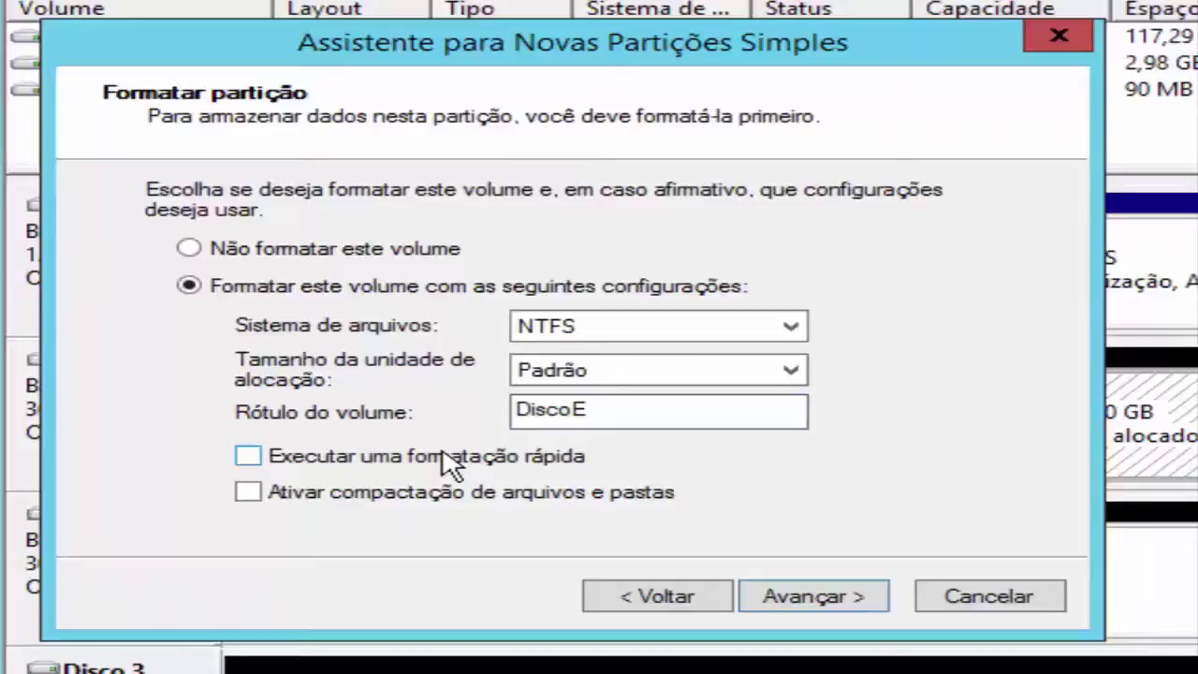
{"action": "left_click", "coordinate": [448, 462]}
{"action": "left_click", "coordinate": [810, 599]}
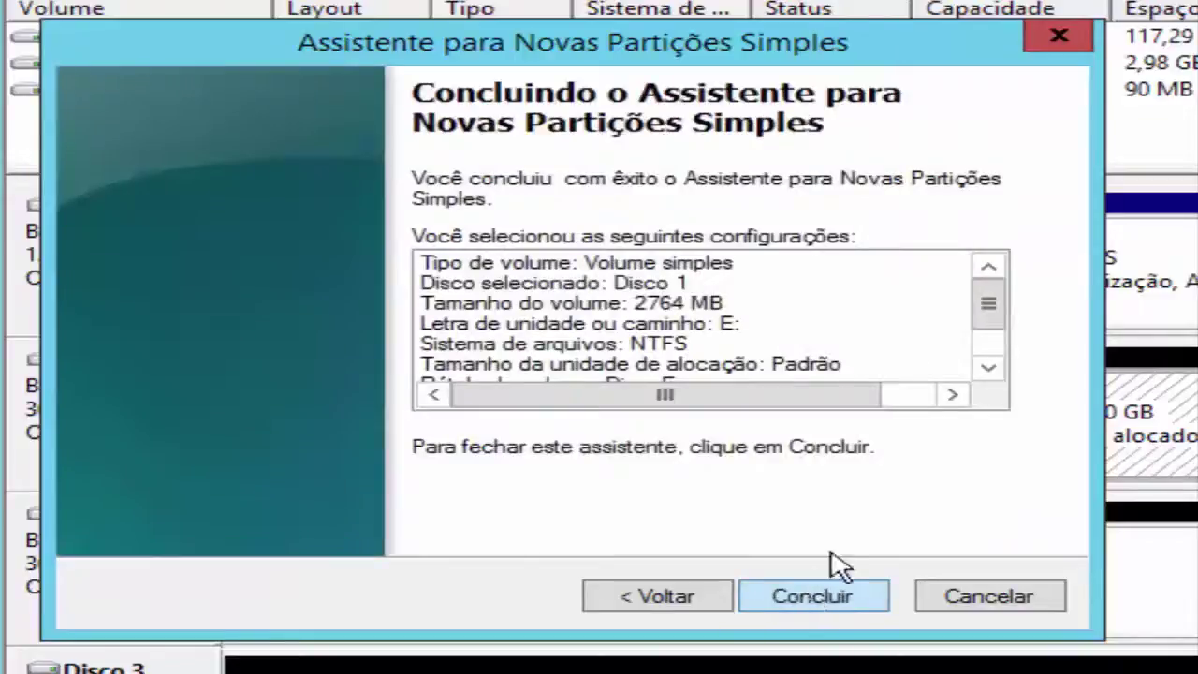
{"action": "mouse_move", "coordinate": [994, 312]}
{"action": "left_mouse_down"}
{"action": "mouse_move", "coordinate": [982, 367]}
{"action": "mouse_move", "coordinate": [991, 302]}
{"action": "left_mouse_up"}
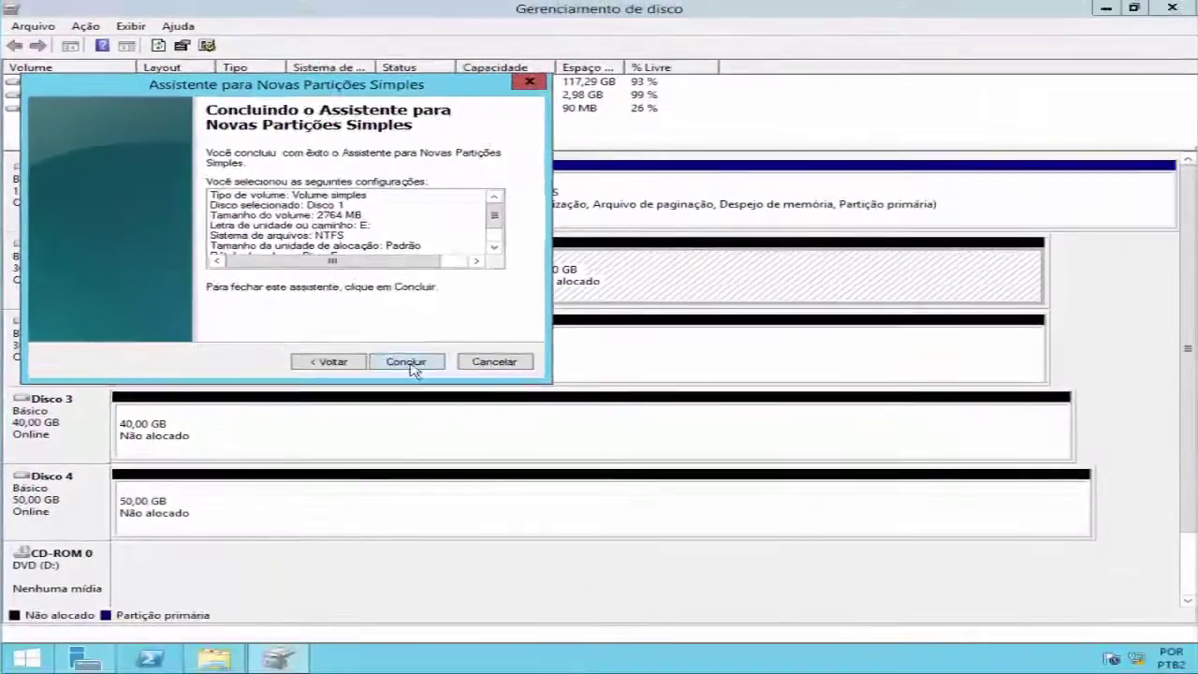
{"action": "left_click", "coordinate": [690, 525]}
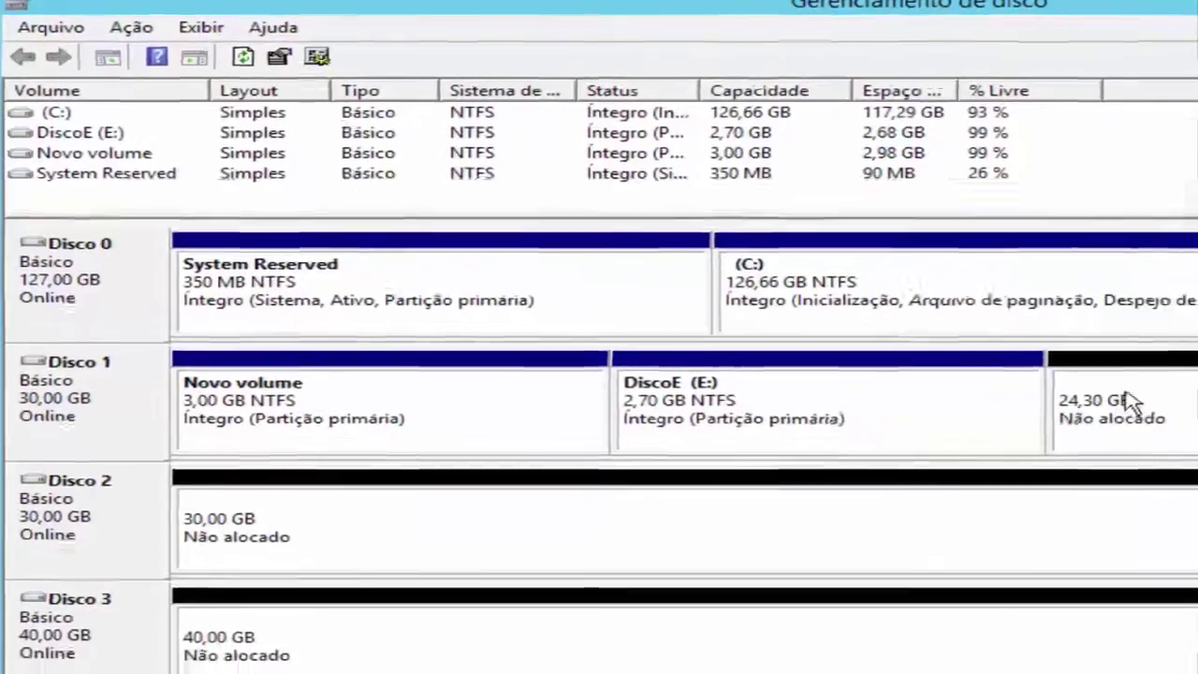
Step: Start a third simple volume in Disco 1's remaining unallocated space, sized 2488 MB with drive letter F
{"action": "right_click", "coordinate": [1131, 401]}
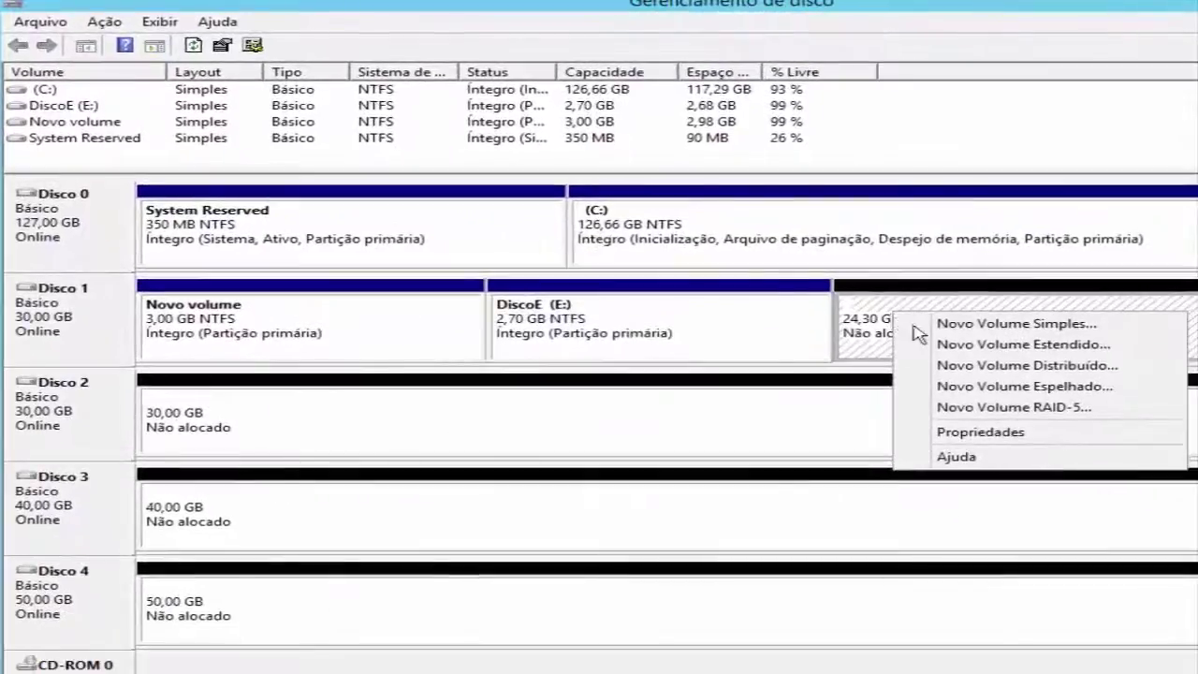
{"action": "left_click", "coordinate": [928, 330]}
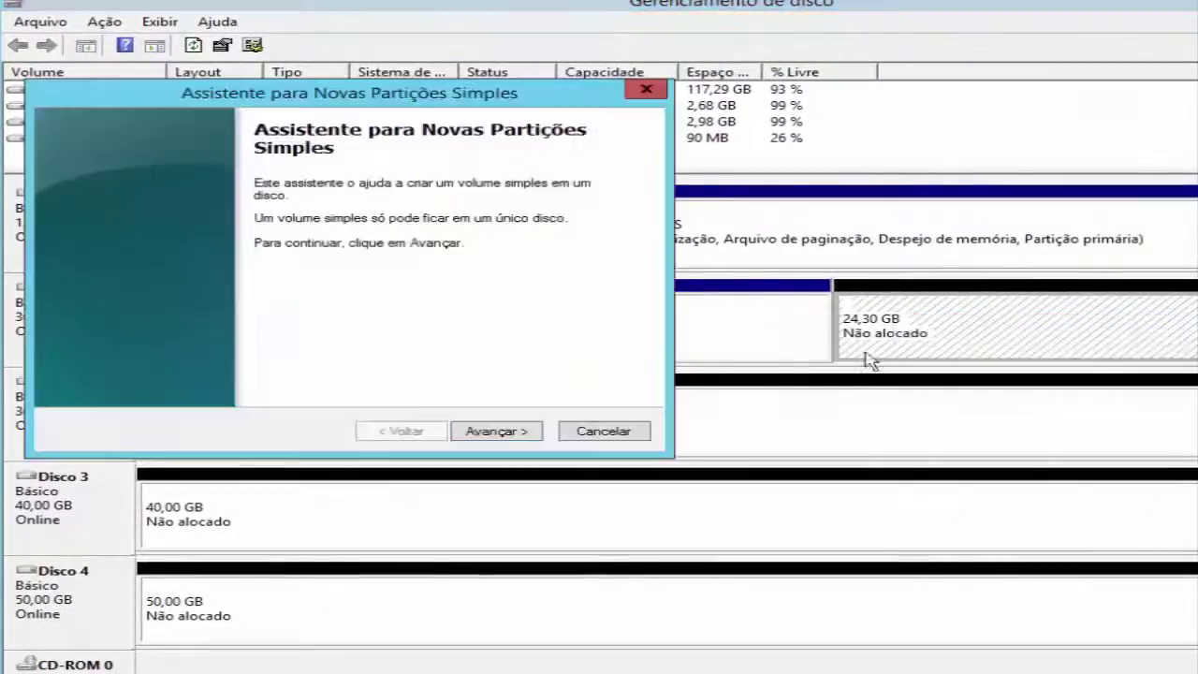
{"action": "left_click", "coordinate": [478, 431]}
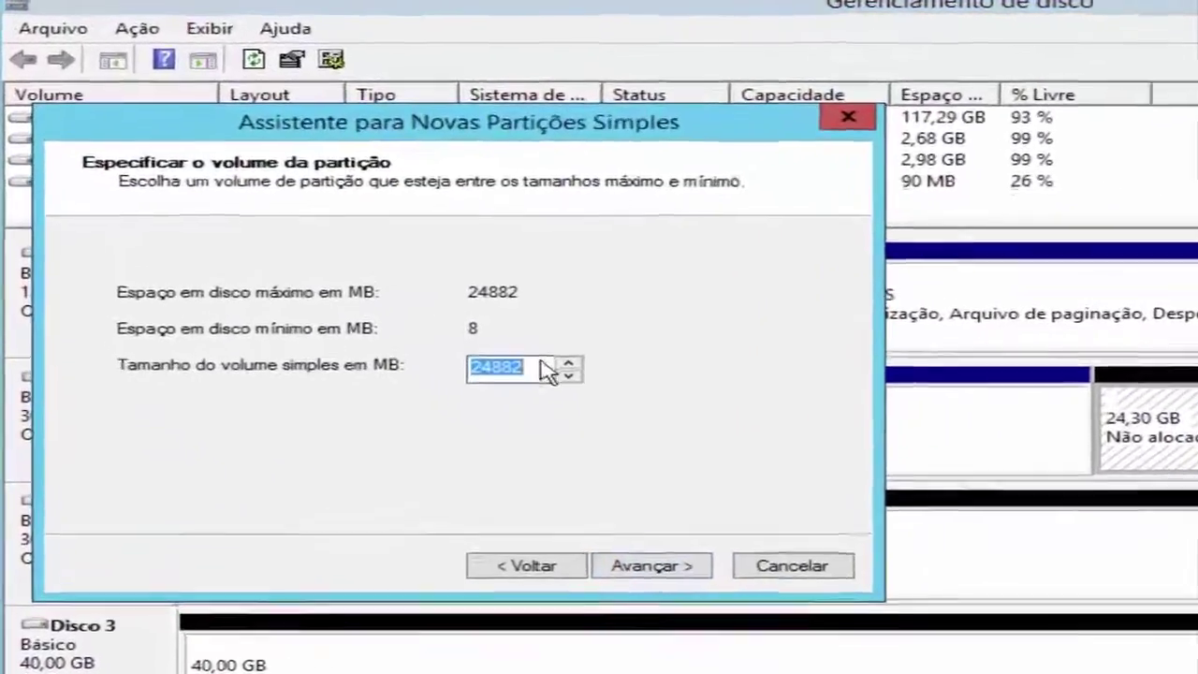
{"action": "left_click", "coordinate": [415, 282]}
{"action": "key", "text": "BackSpace"}
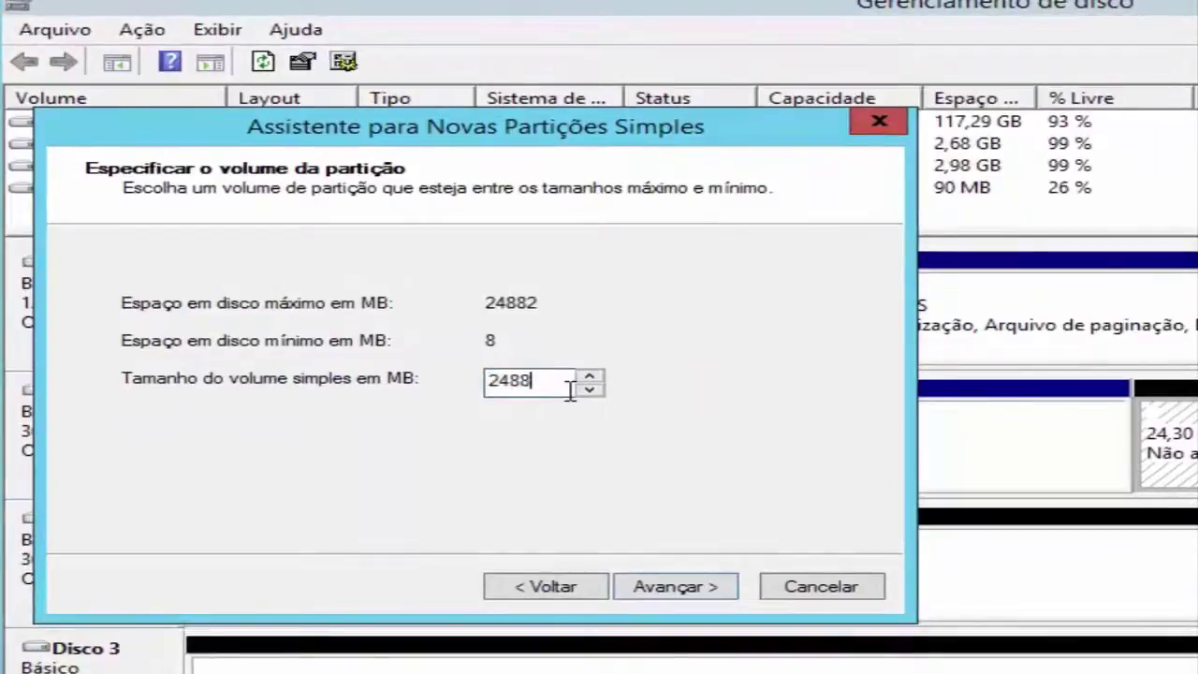
{"action": "left_click", "coordinate": [716, 586]}
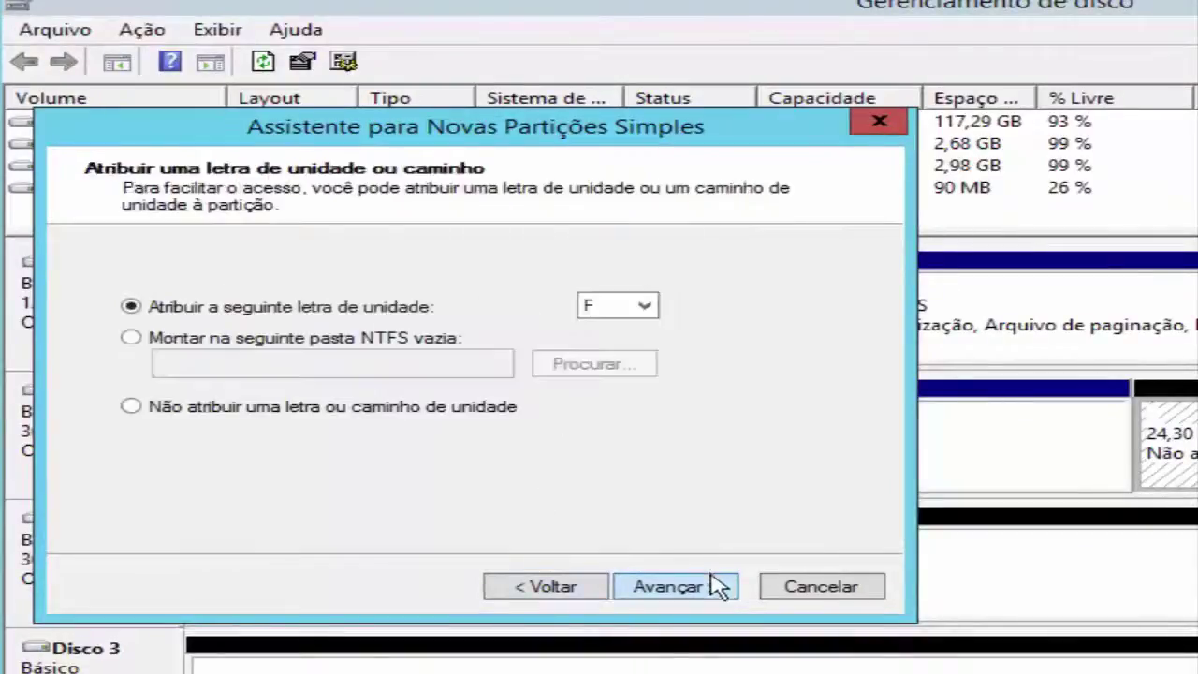
{"action": "left_click", "coordinate": [670, 585]}
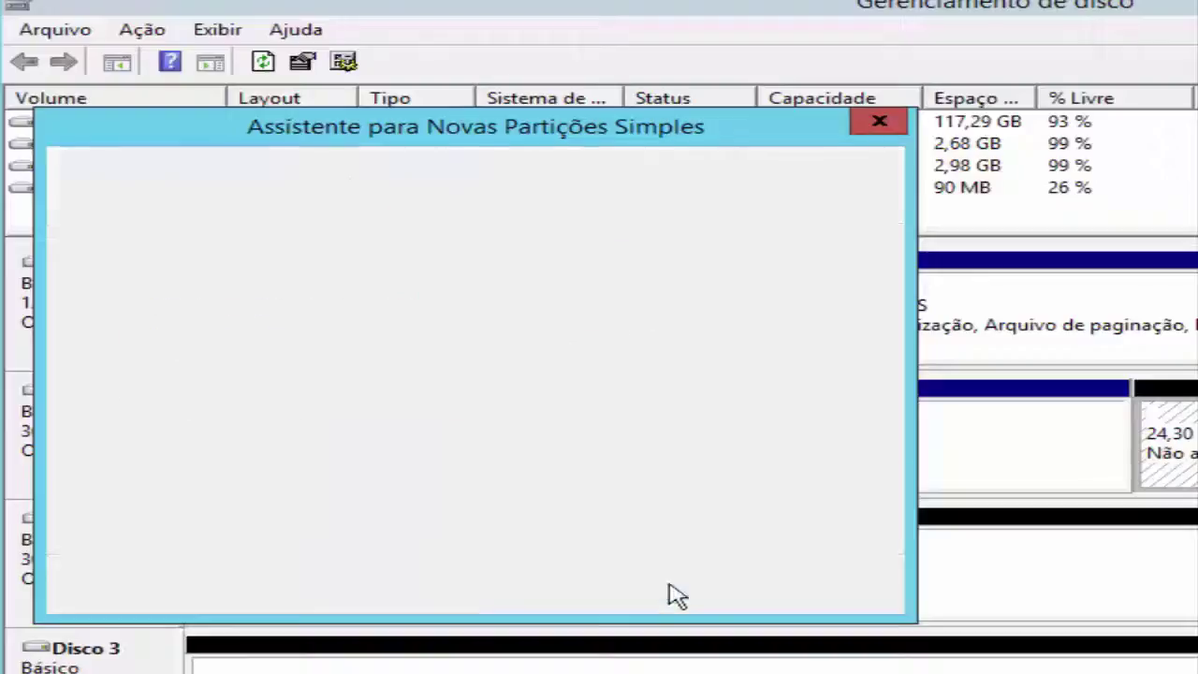
Step: Label the volume DiscoF, quick-format it as NTFS with the default allocation unit size, and complete the wizard
{"action": "left_click_drag", "start_coordinate": [567, 431], "coordinate": [363, 428]}
{"action": "type", "text": "DiscoF"}
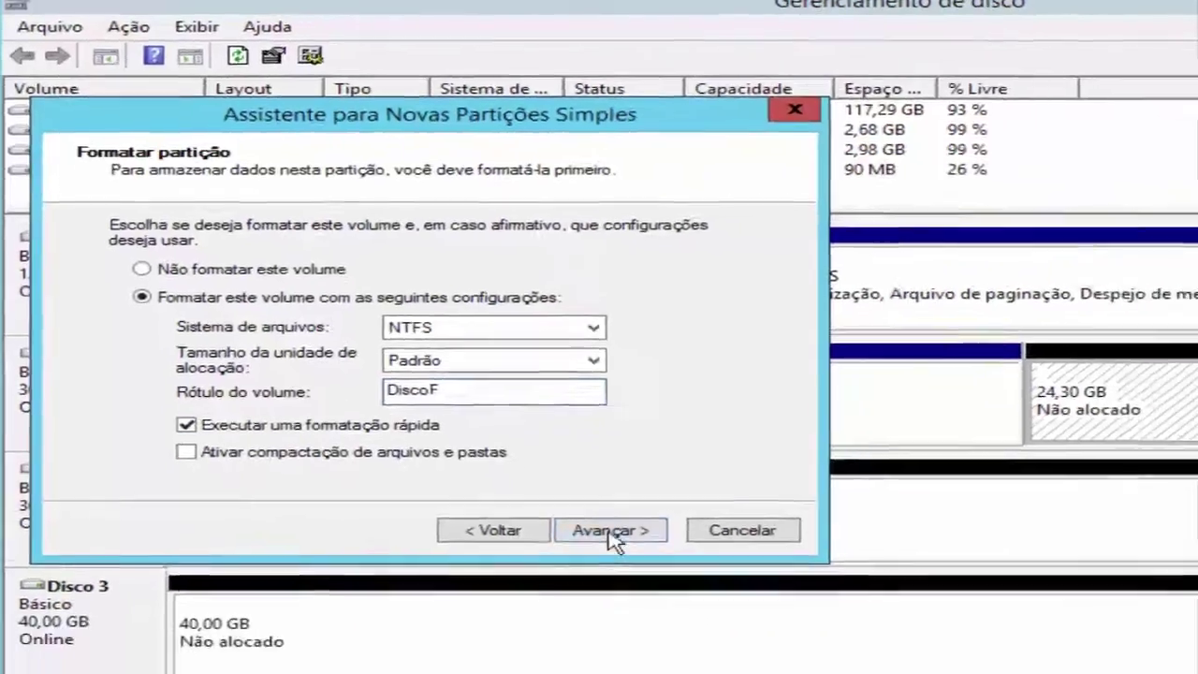
{"action": "left_click", "coordinate": [637, 586]}
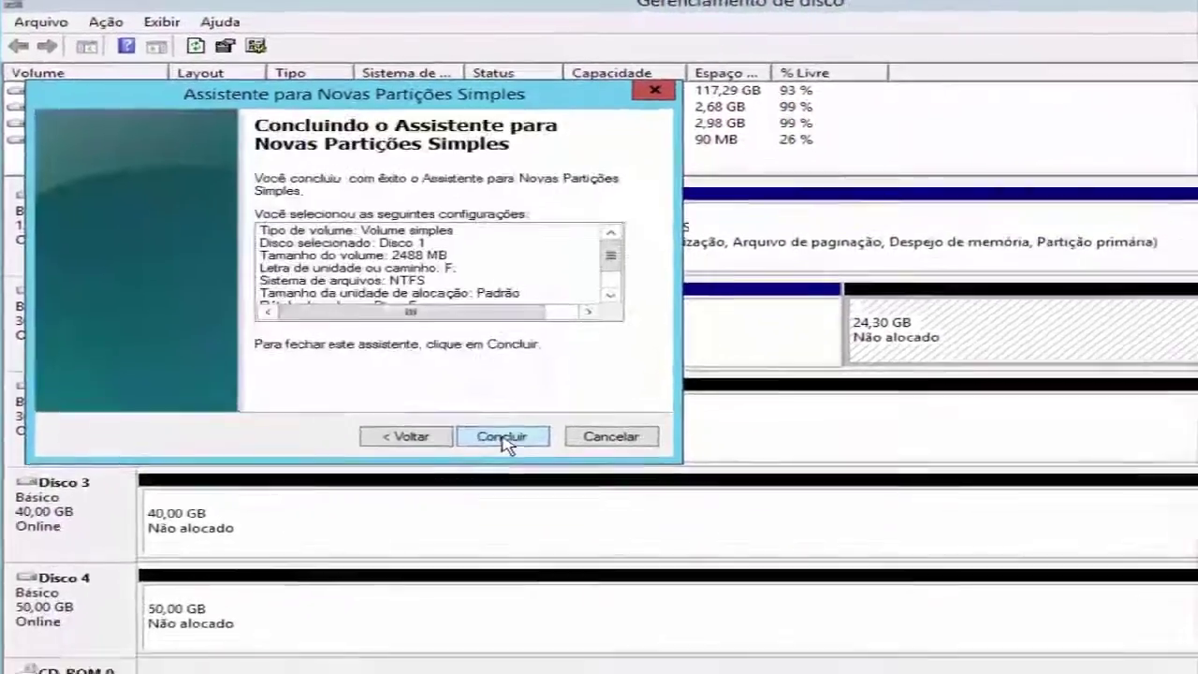
{"action": "left_click", "coordinate": [504, 438]}
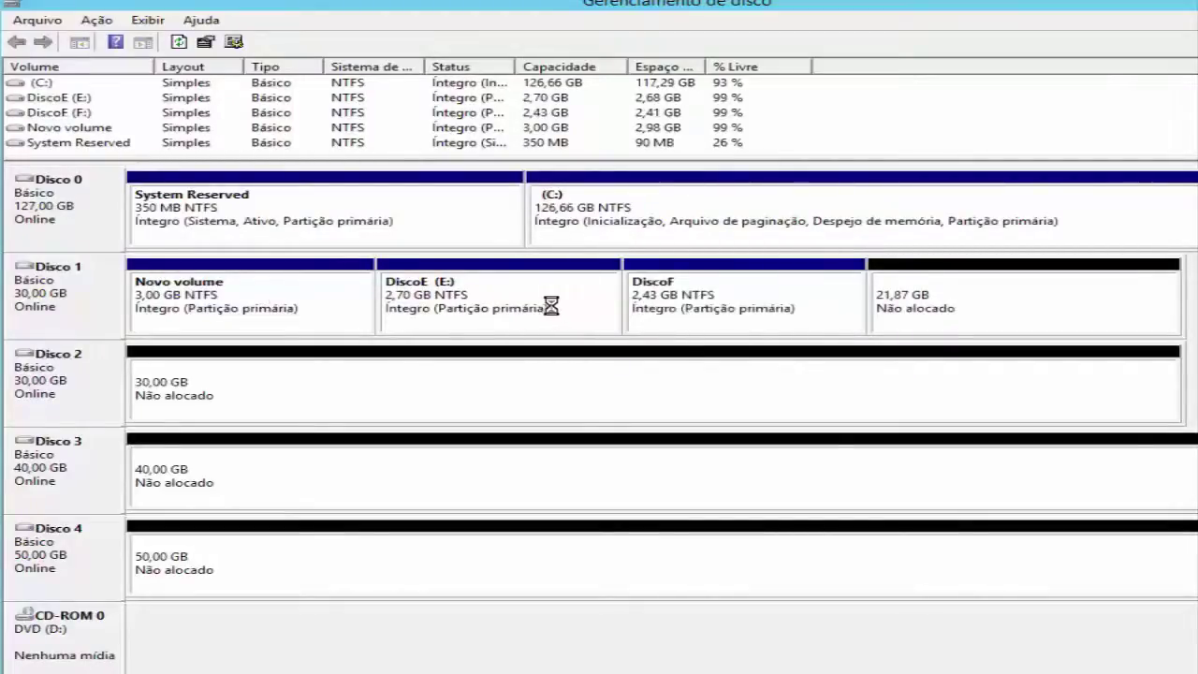
Step: Start a fourth simple volume in Disco 1's remaining unallocated space, sized 2239 MB with drive letter G
{"action": "right_click", "coordinate": [1005, 321]}
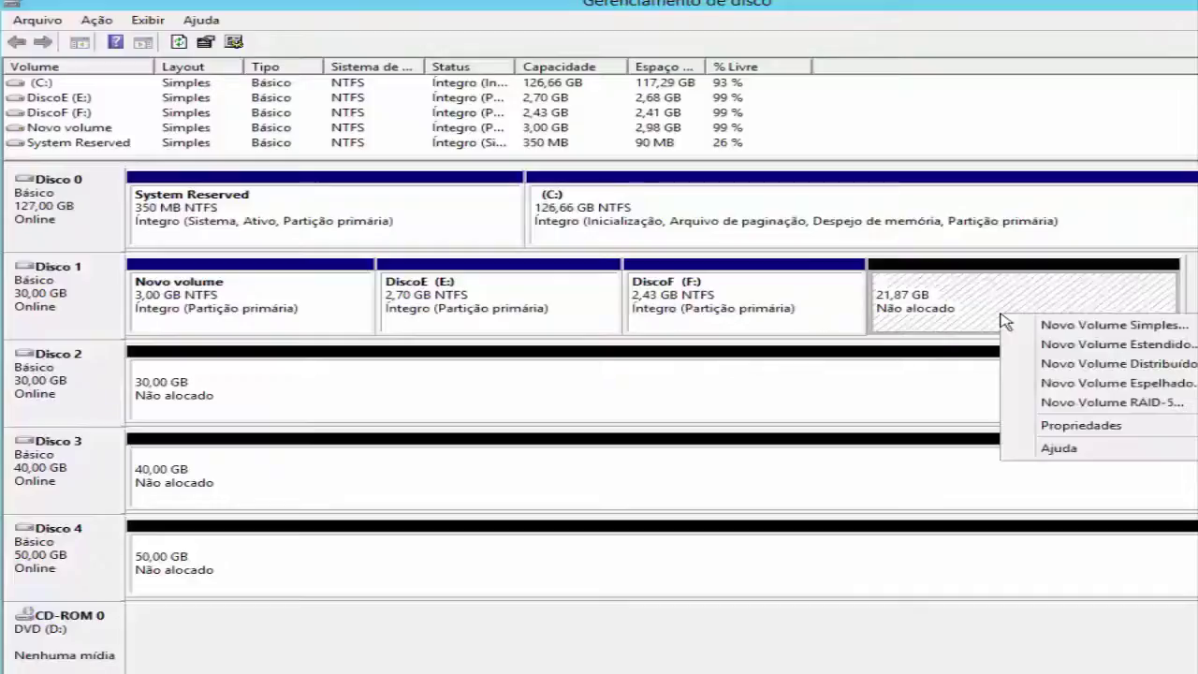
{"action": "left_click", "coordinate": [1034, 326]}
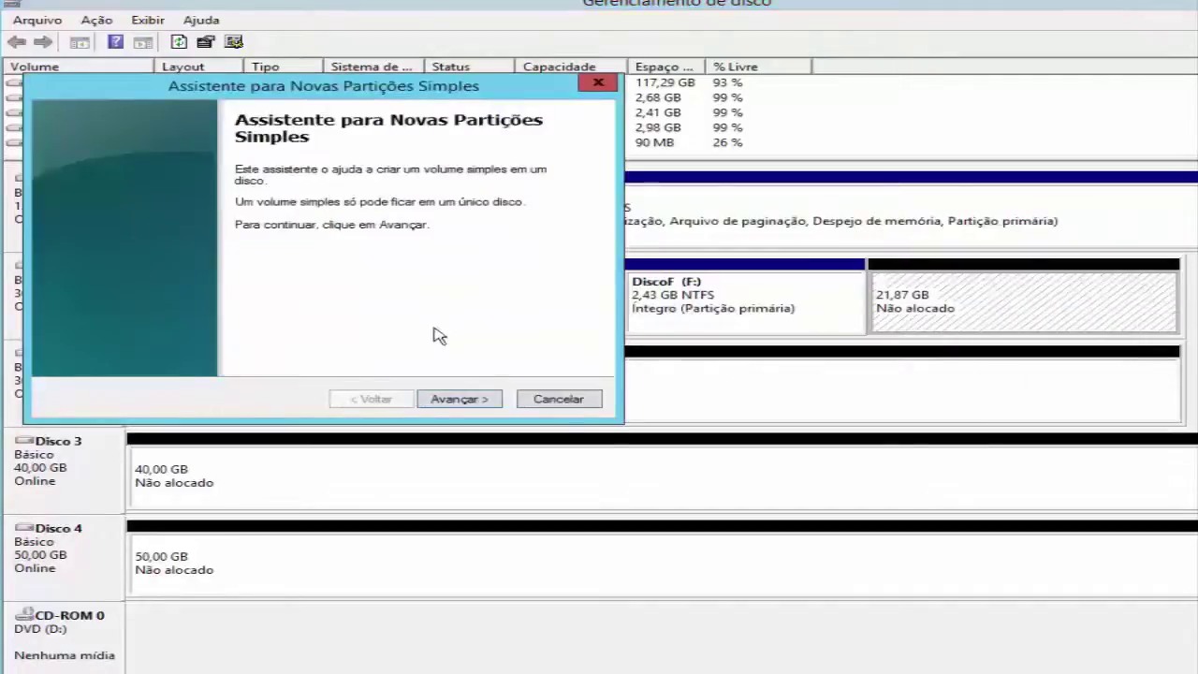
{"action": "left_click", "coordinate": [459, 403]}
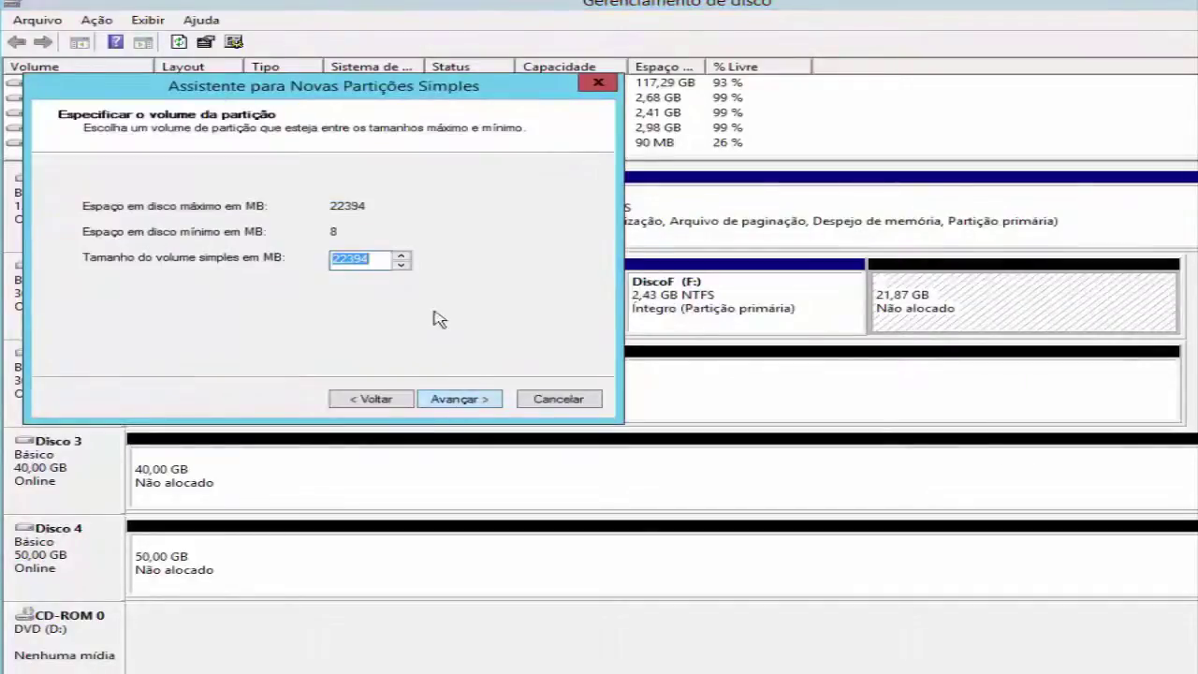
{"action": "left_click", "coordinate": [378, 258]}
{"action": "key", "text": "BackSpace"}
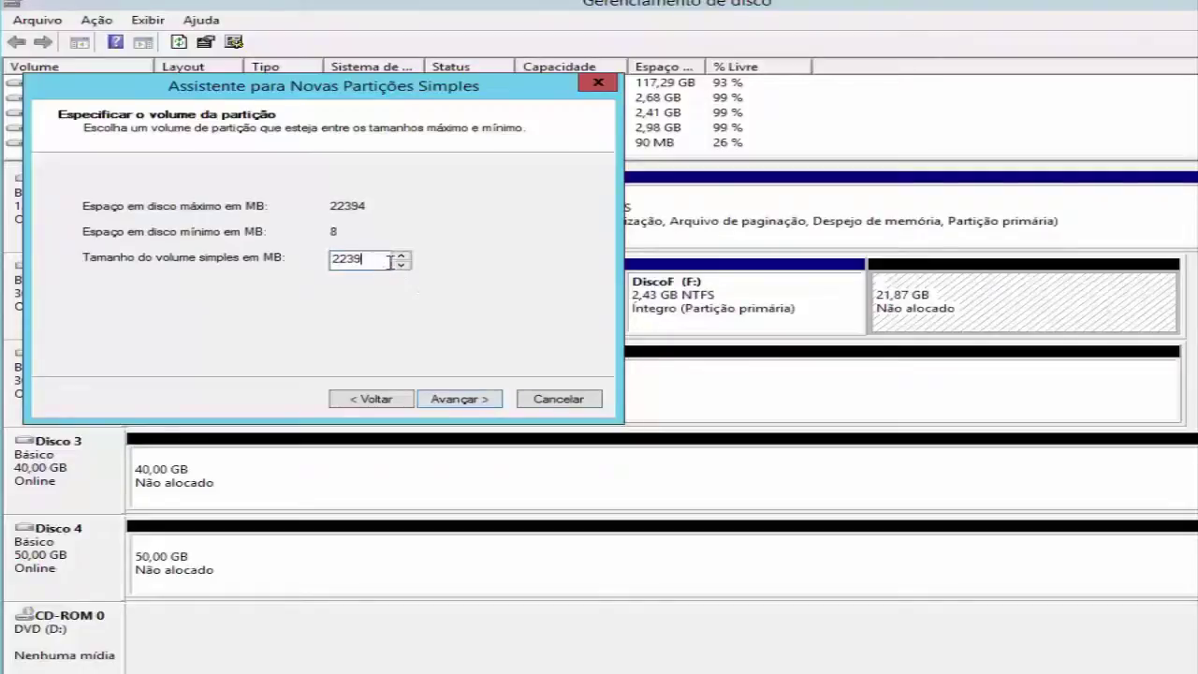
{"action": "left_click", "coordinate": [455, 403]}
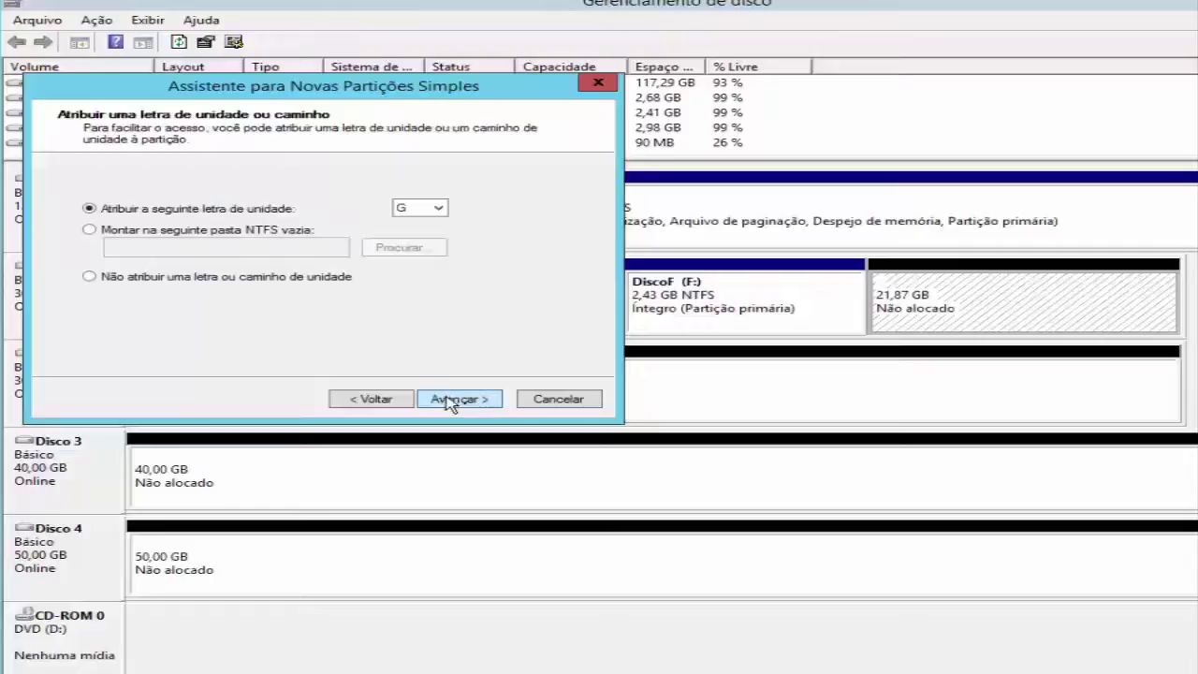
{"action": "left_click", "coordinate": [453, 401]}
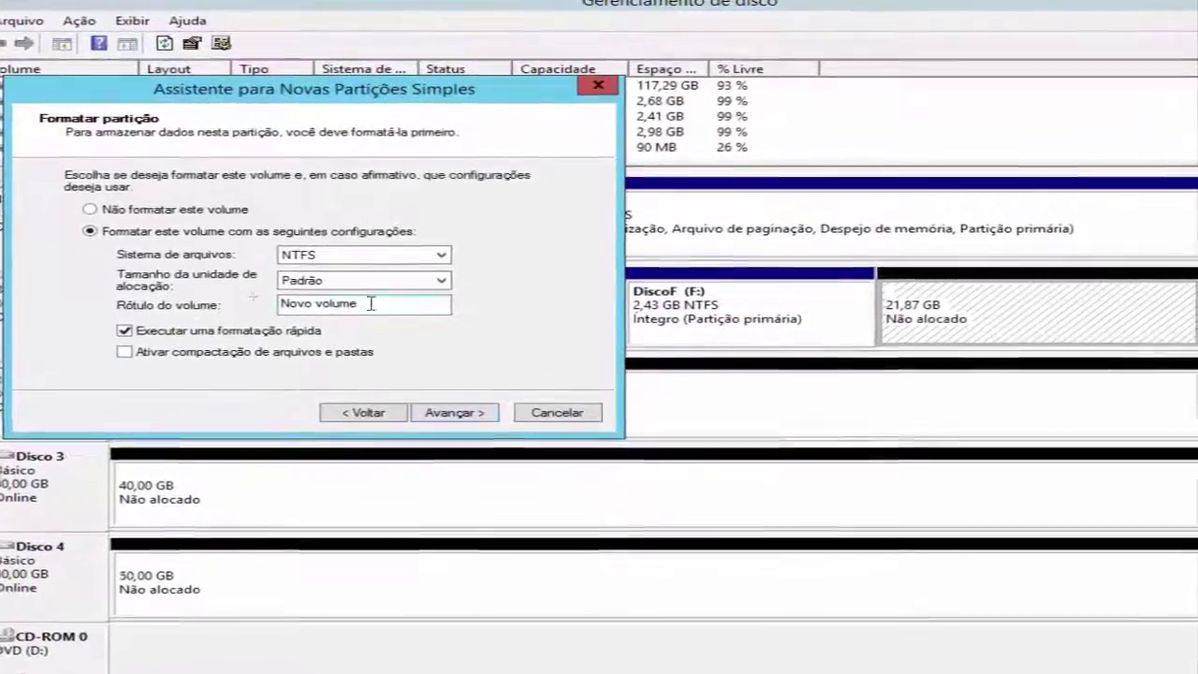
Step: Label the volume DiscoG, quick-format it as NTFS with the default allocation unit size, and complete the wizard
{"action": "left_click_drag", "start_coordinate": [371, 303], "coordinate": [248, 308]}
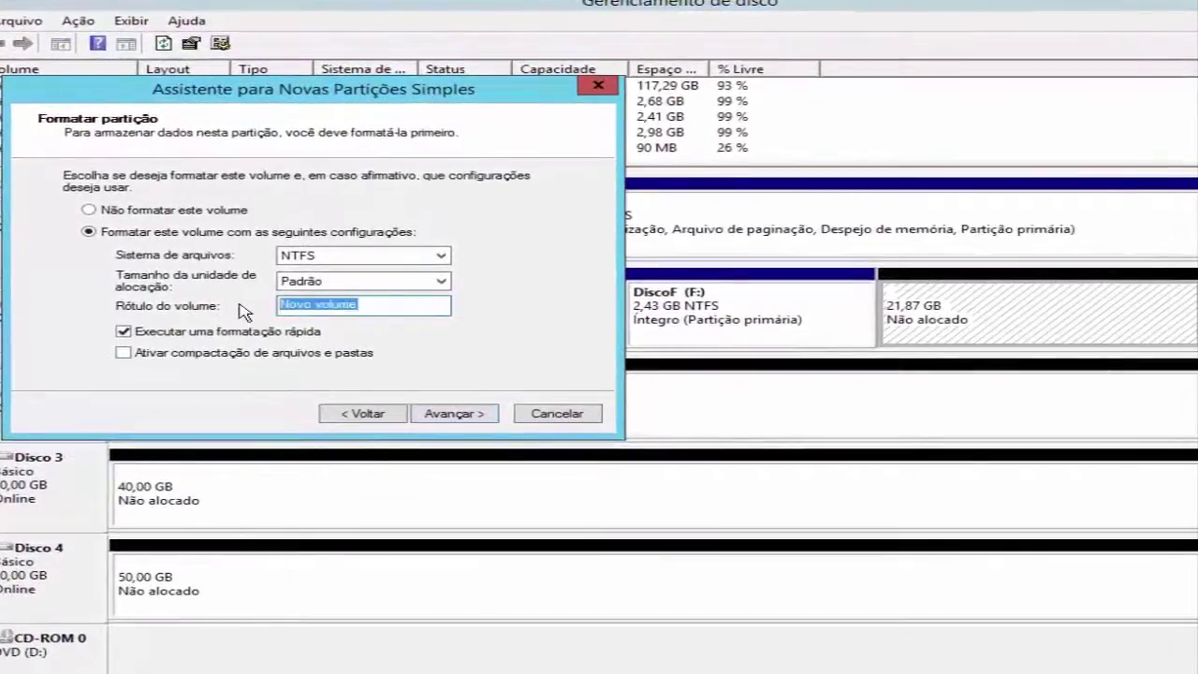
{"action": "type", "text": "Dis"}
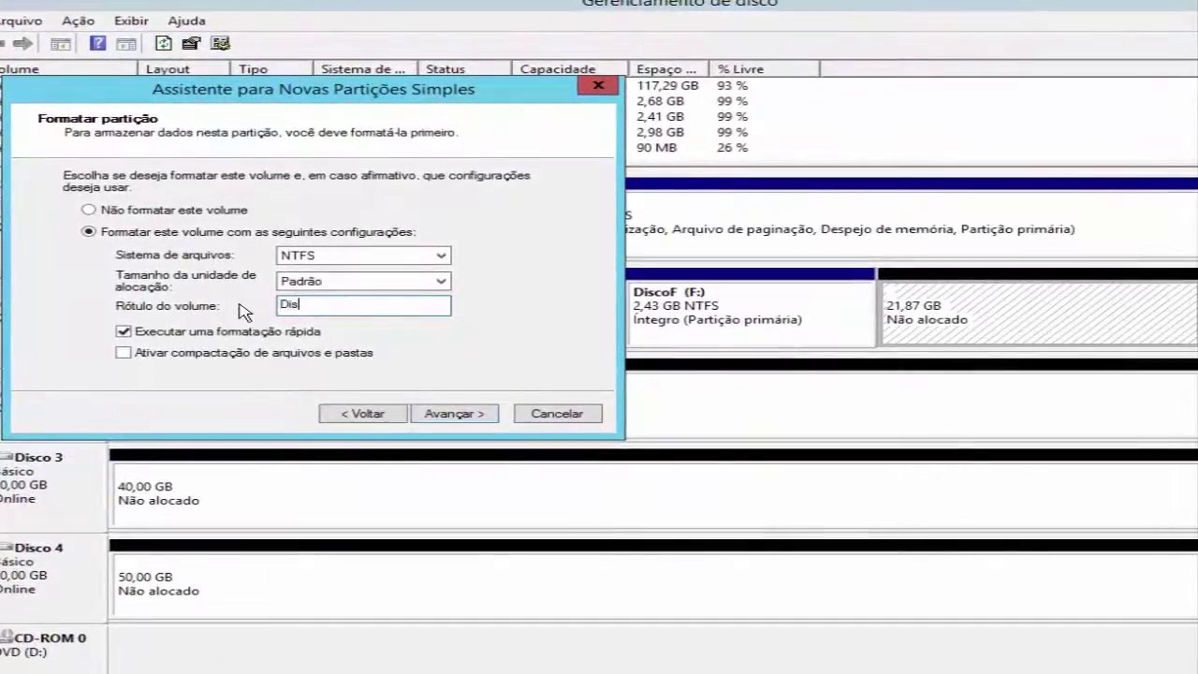
{"action": "type", "text": "coG"}
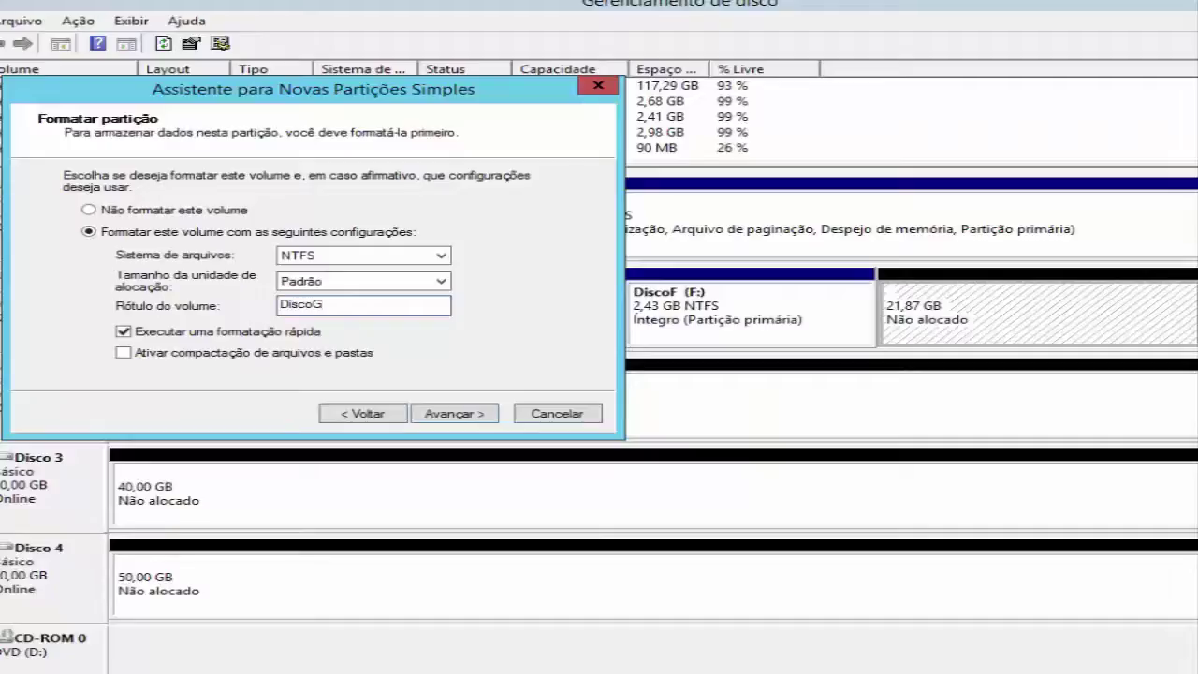
{"action": "left_click", "coordinate": [453, 420]}
{"action": "left_click", "coordinate": [454, 415]}
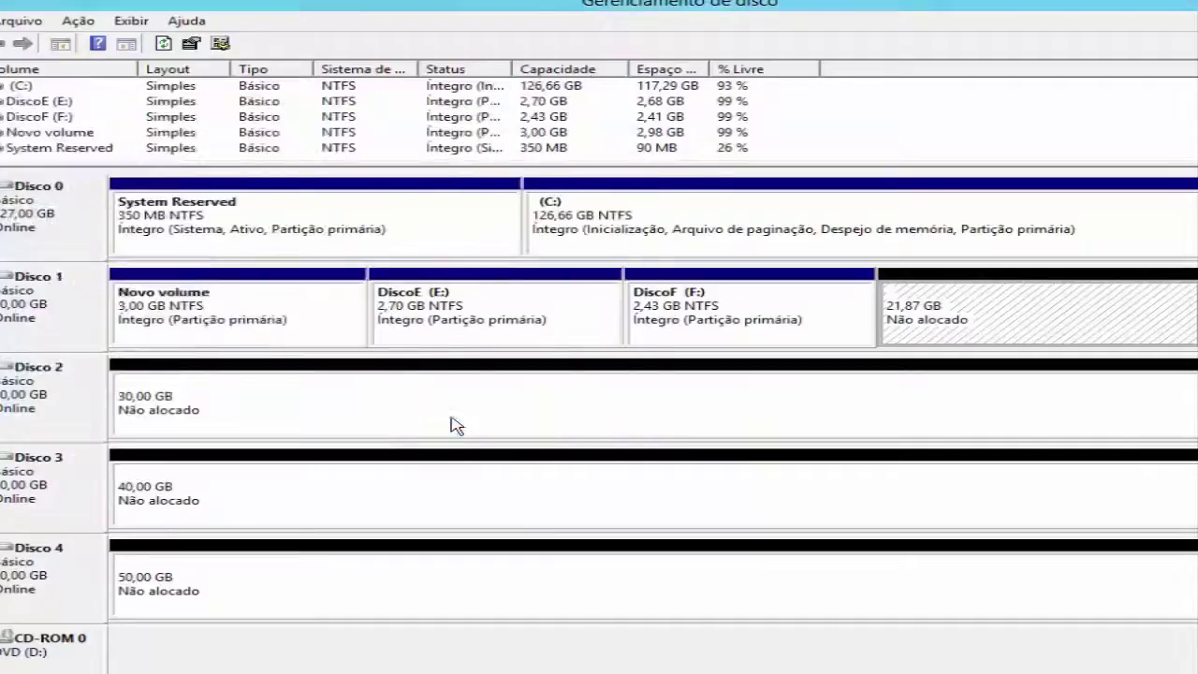